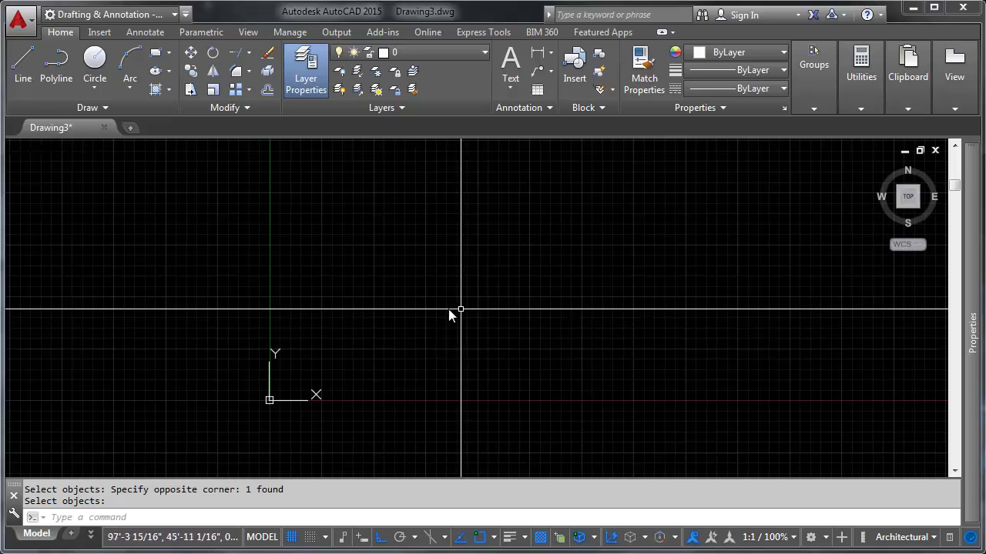
- Draw a vertical line 12 inches long, running straight down from a start point in the upper-right quadrant of the origin
type("e")
key("Return")
left_click(379, 261)
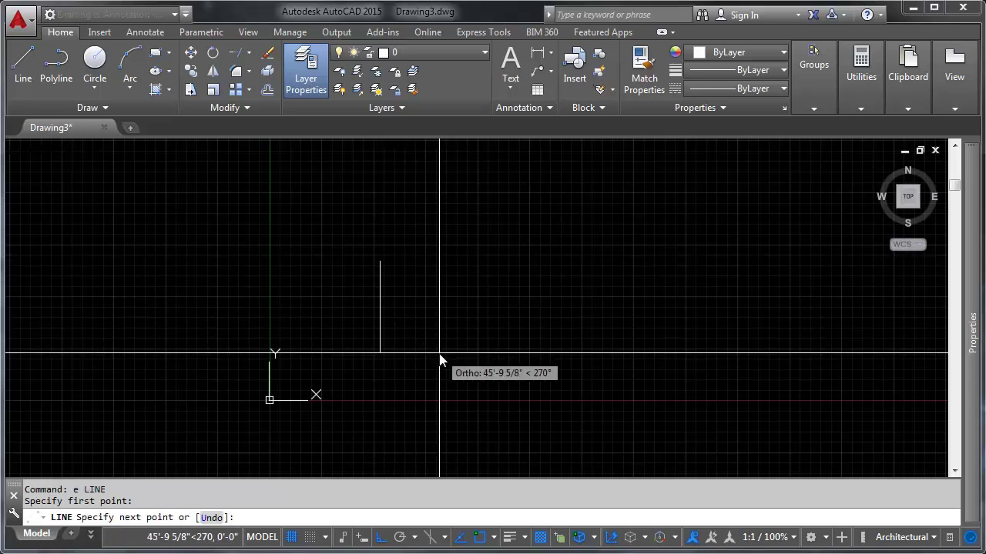
type("12")
key("Return")
key("Return")
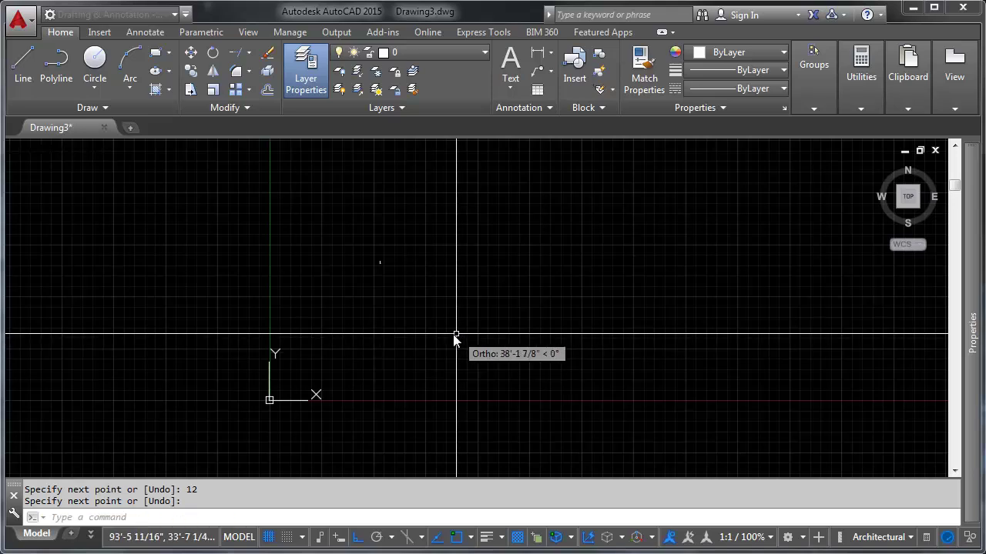
- Move the vertical line 36 inches horizontally in the positive X direction
scroll(382, 267, "down", 5)
scroll(410, 300, "up", 5)
mouse_move(411, 304)
middle_mouse_down()
mouse_move(418, 315)
mouse_move(388, 348)
mouse_move(381, 330)
middle_mouse_up()
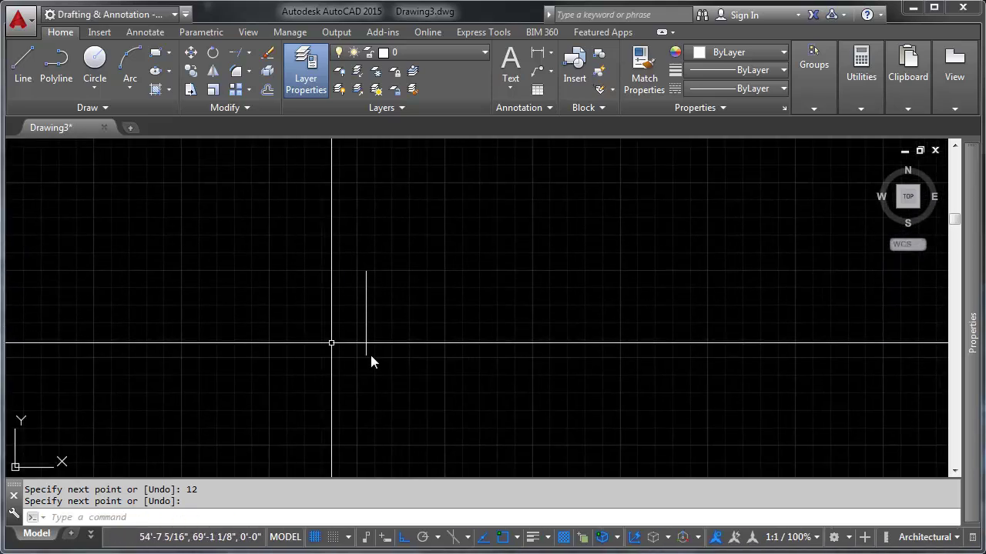
middle_click_drag(512, 330, 452, 326)
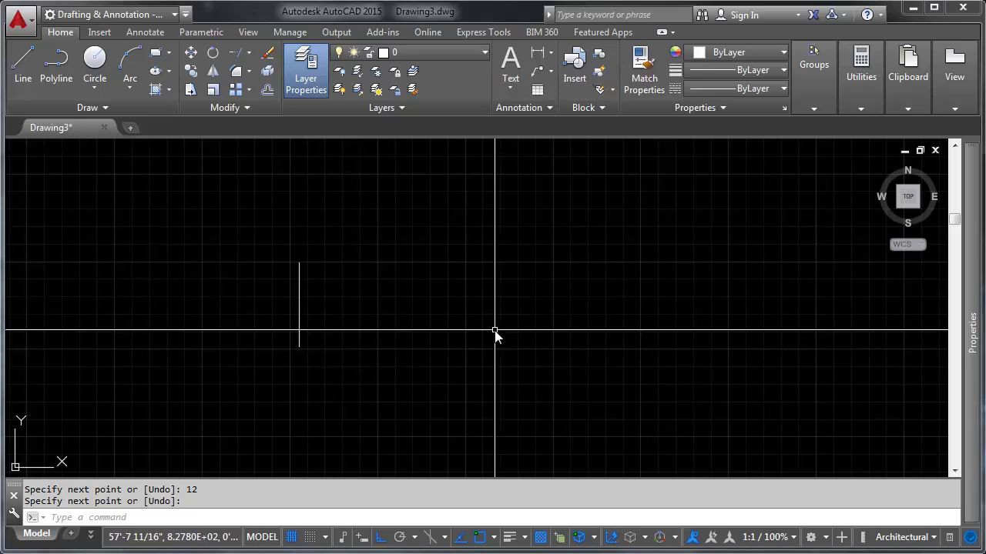
middle_click_drag(464, 332, 348, 332)
key("Return")
left_click(229, 233)
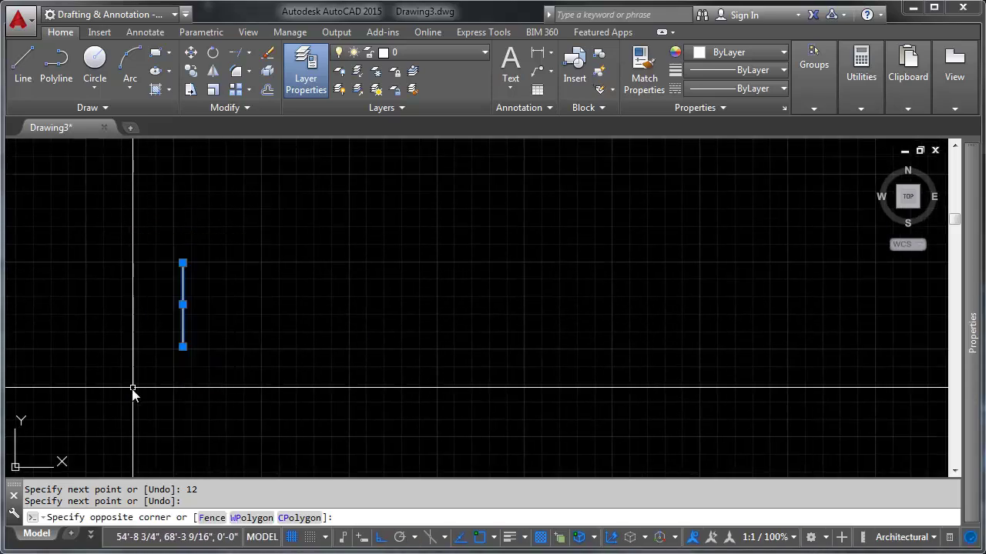
left_click(131, 392)
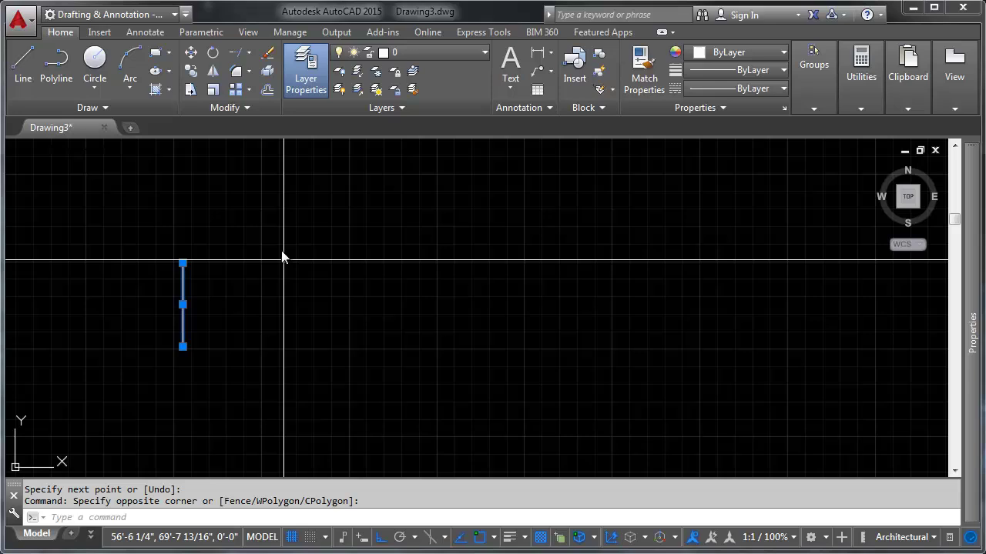
left_click(191, 51)
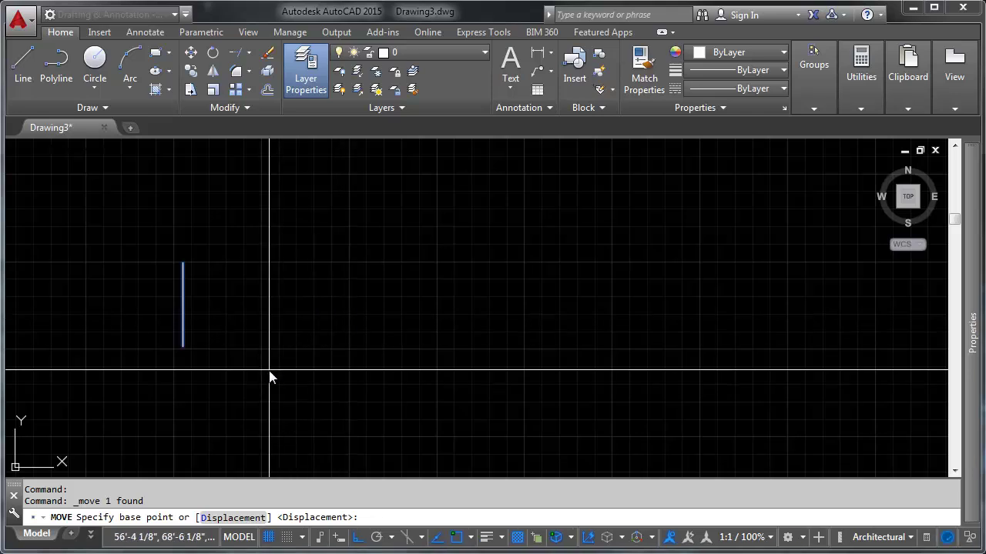
left_click(295, 387)
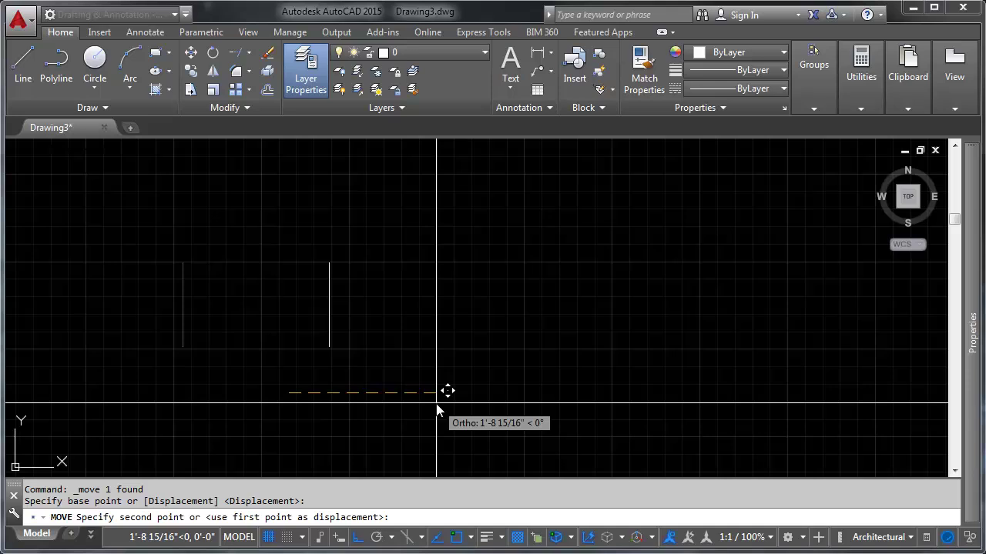
type("36")
key("Return")
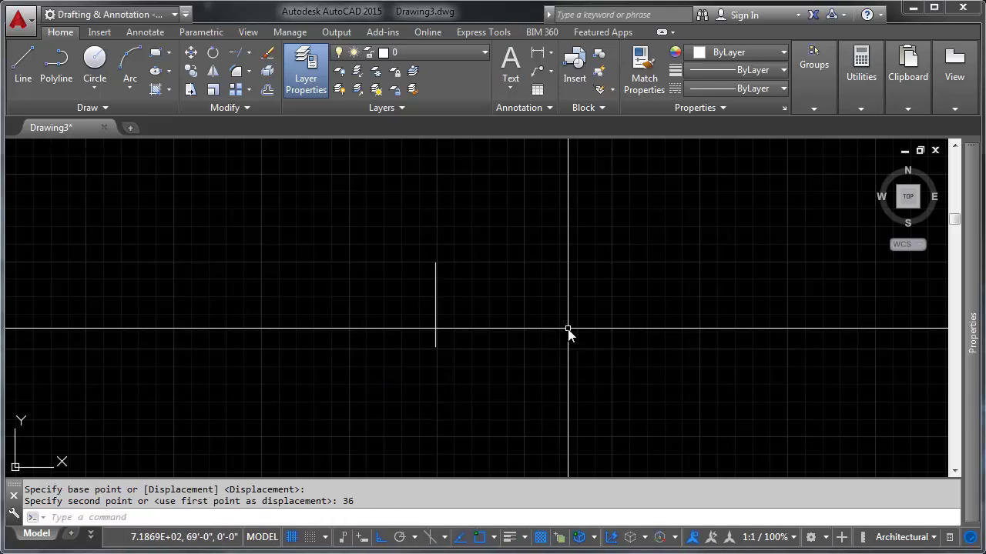
left_click(481, 234)
left_click(337, 411)
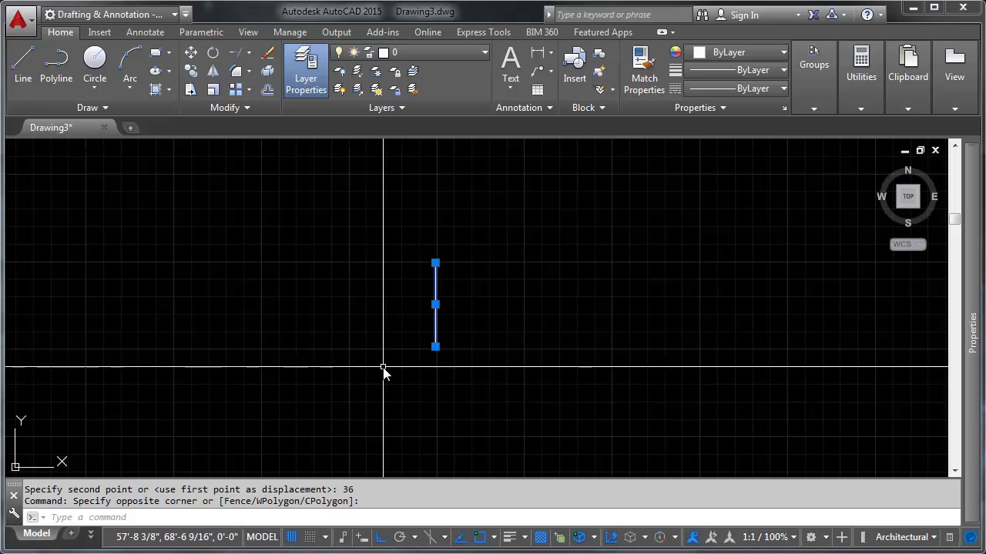
key("Escape")
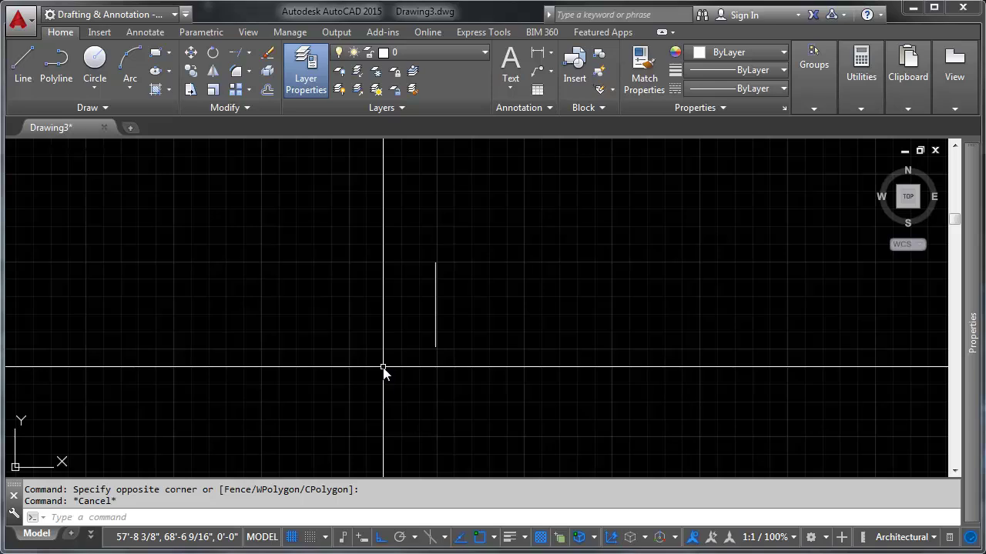
- Set the SNAPANG system variable to 45 to rotate the crosshairs and grid
type("snapang")
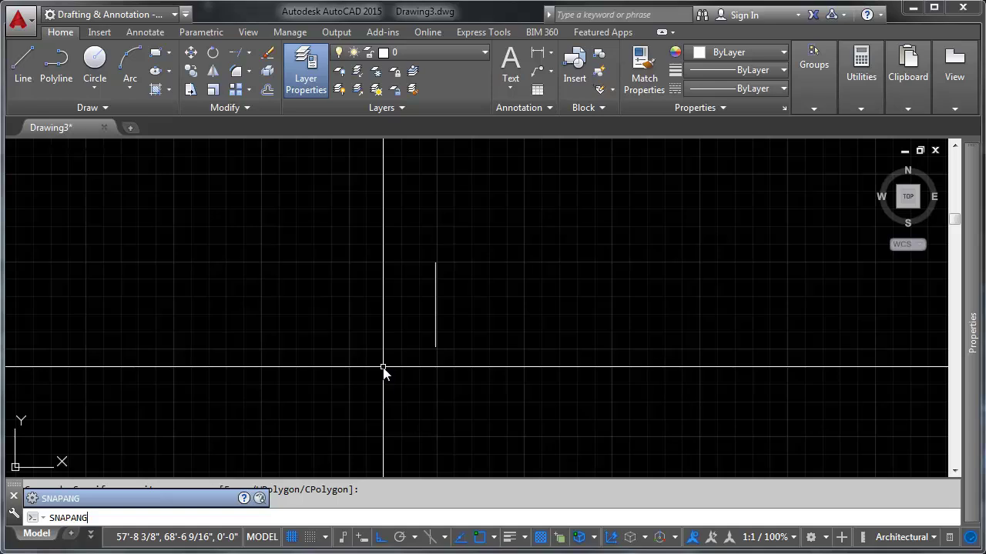
key("Return")
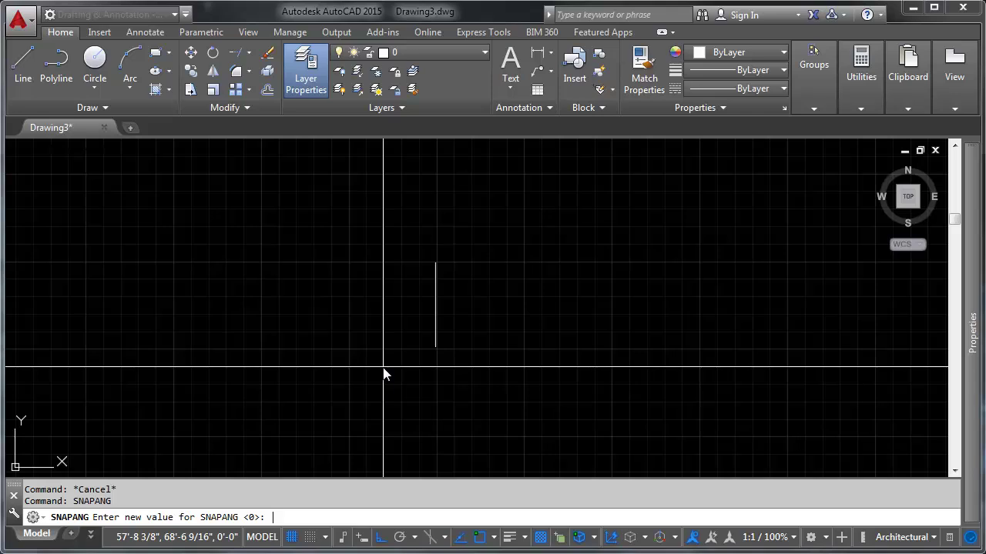
type("45")
key("Return")
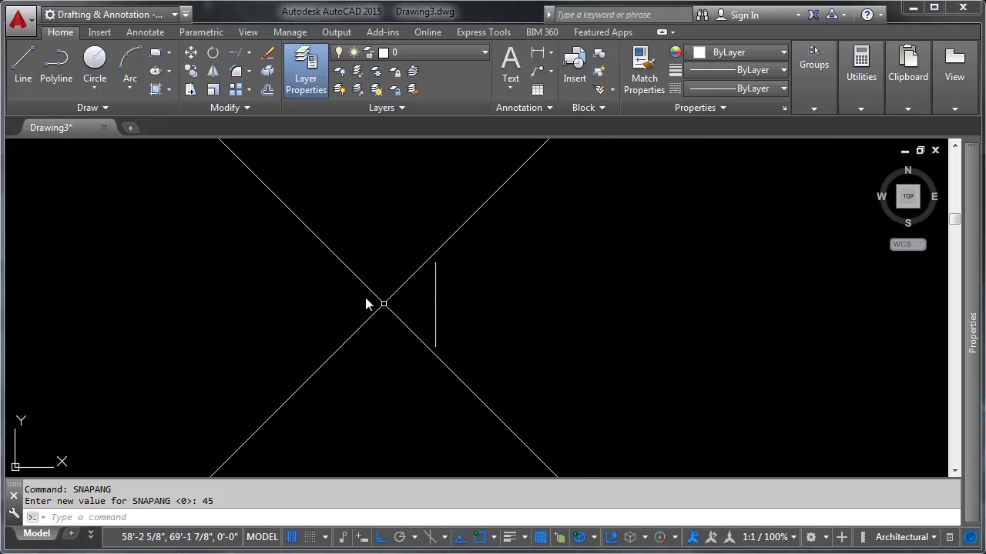
- Move the vertical line 20 inches diagonally up and to the left, along the 135° ortho direction
left_click(435, 327)
left_click(391, 351)
left_click(378, 372)
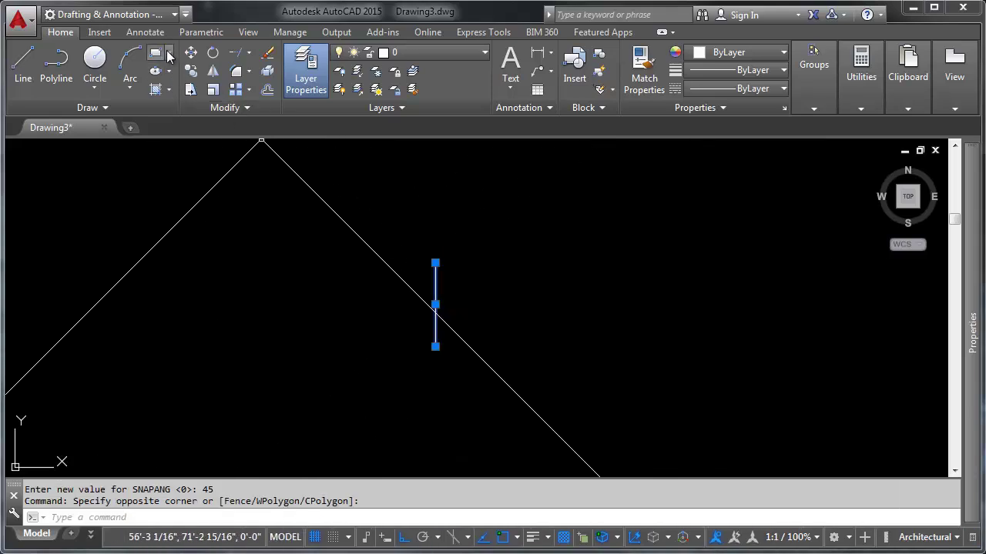
left_click(193, 55)
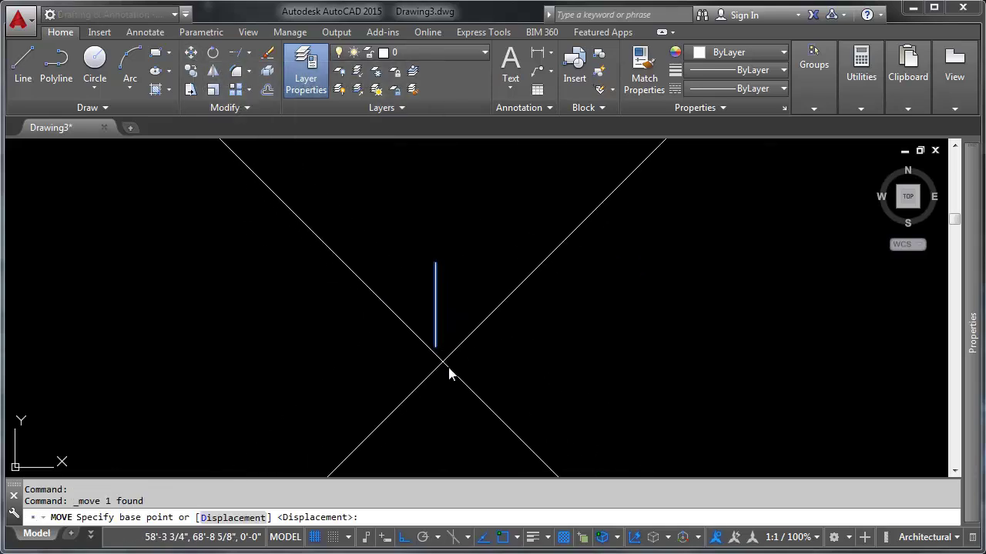
left_click(466, 407)
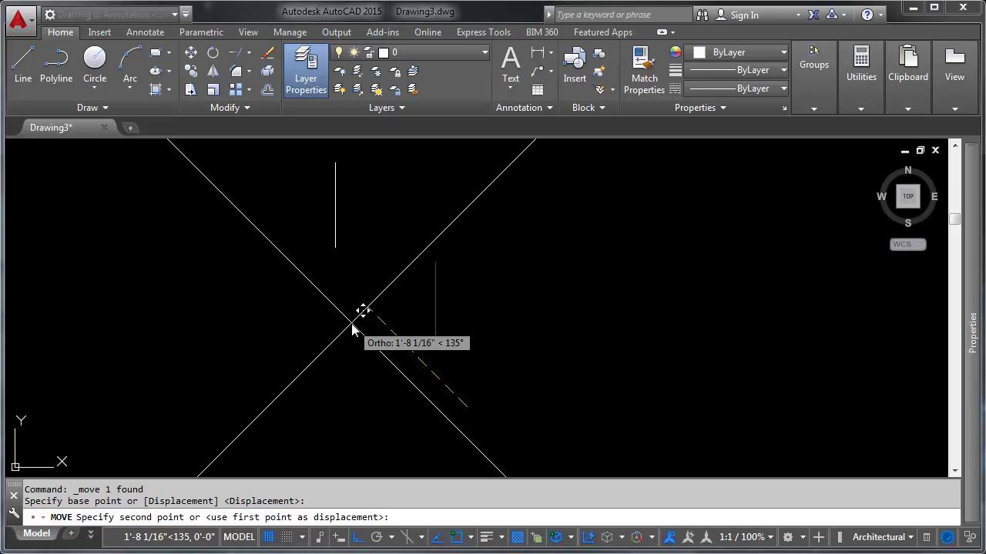
type("20")
key("Return")
- Set the SNAPANG system variable back to 0
type("z")
key("Return")
type("e")
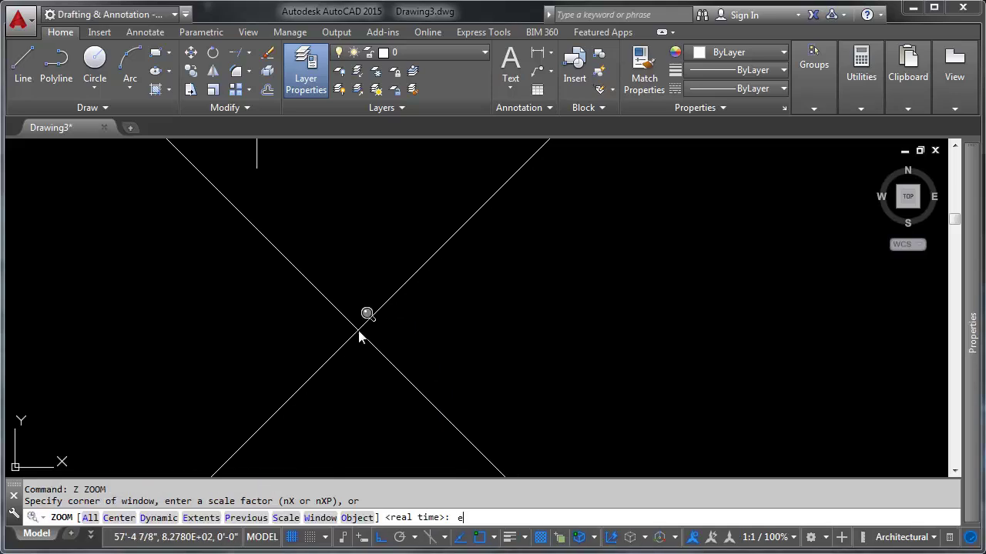
key("Return")
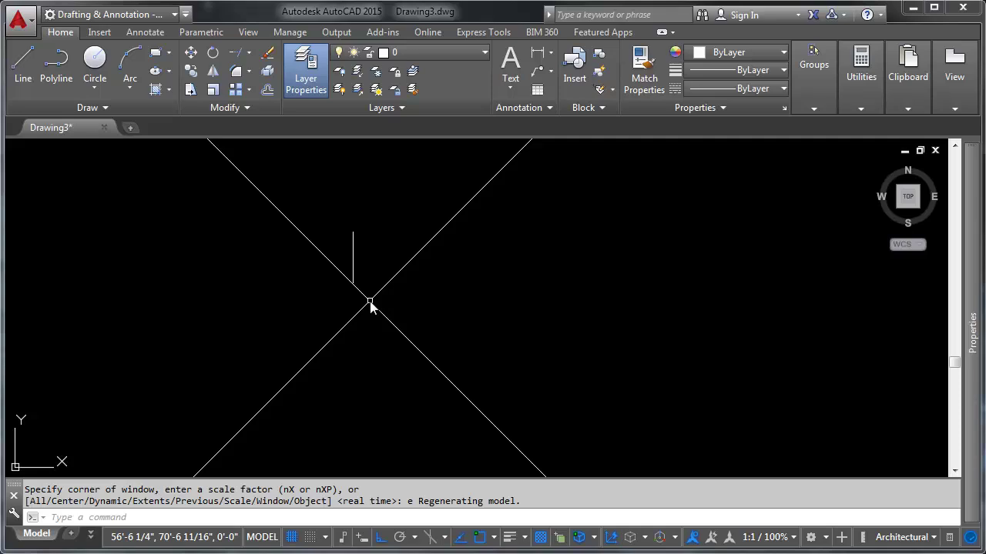
key("Escape")
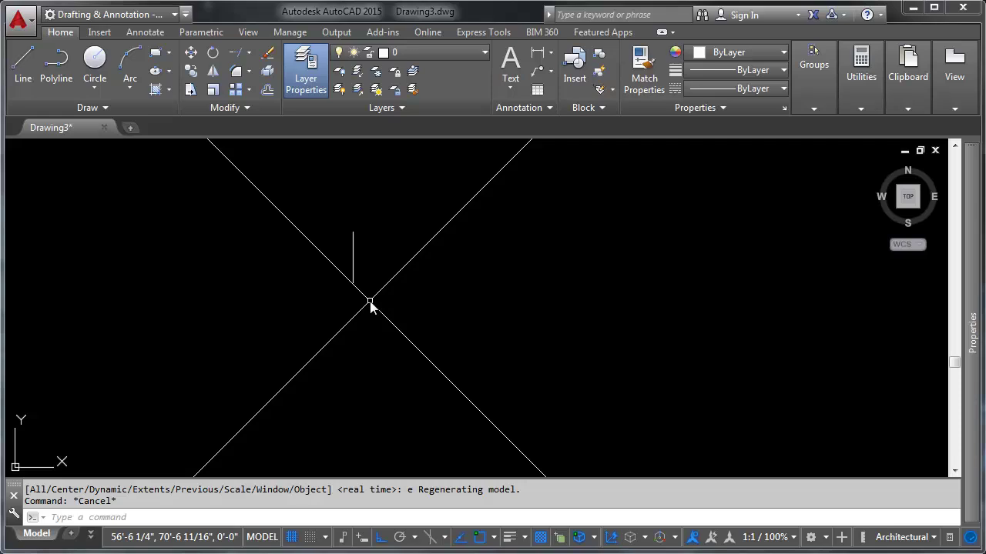
type("snapang")
key("Return")
type("0")
key("Return")
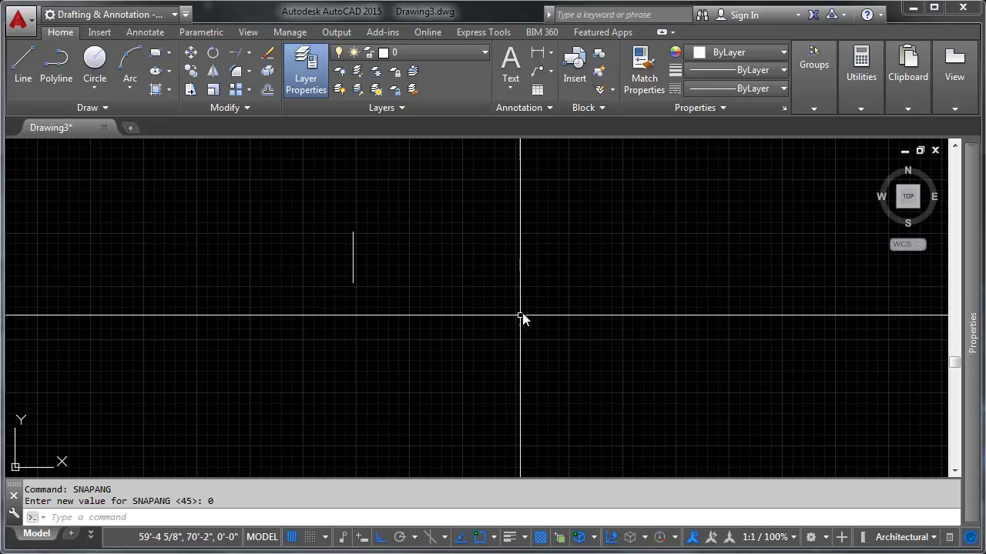
- Try to rotate the short vertical line about its lower endpoint
left_click(352, 254)
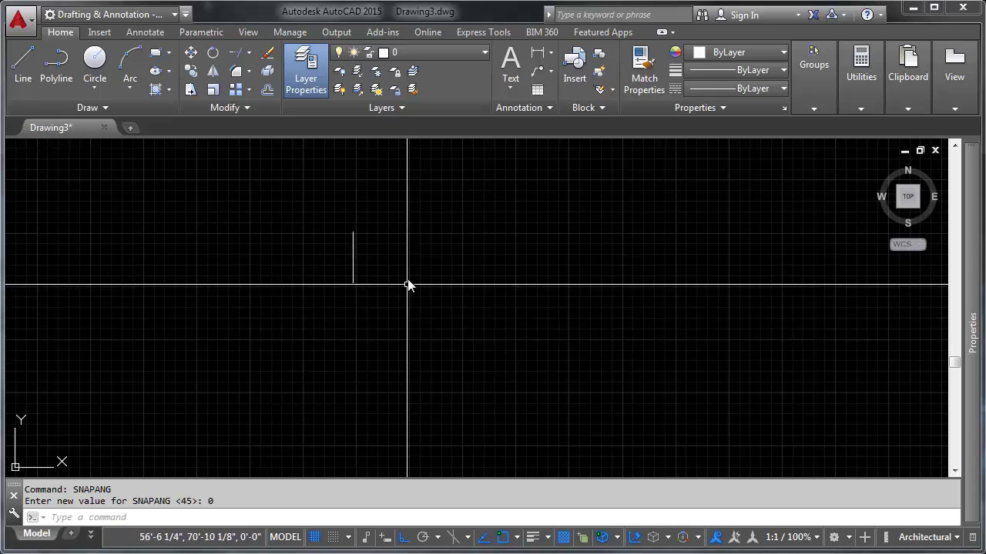
left_click(274, 365)
left_click(231, 254)
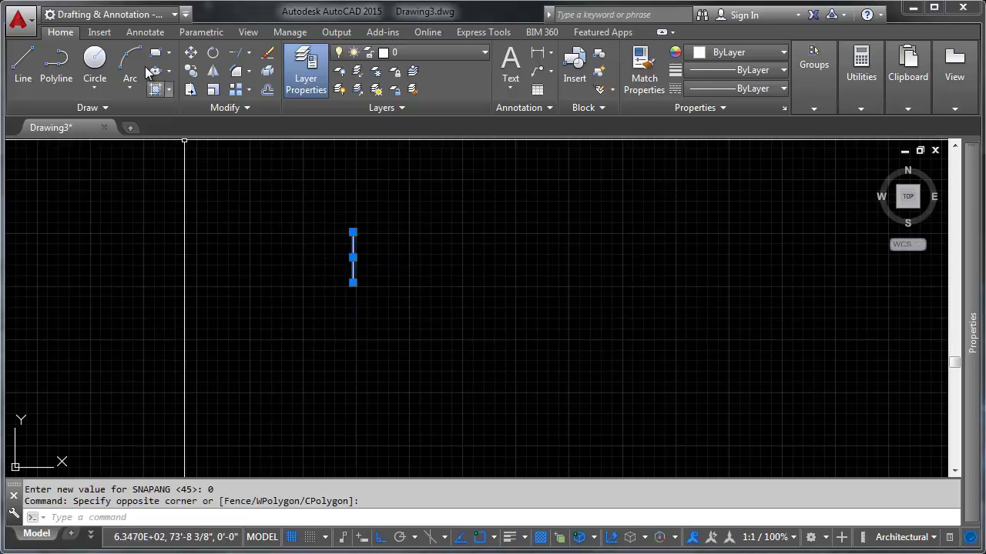
left_click(215, 52)
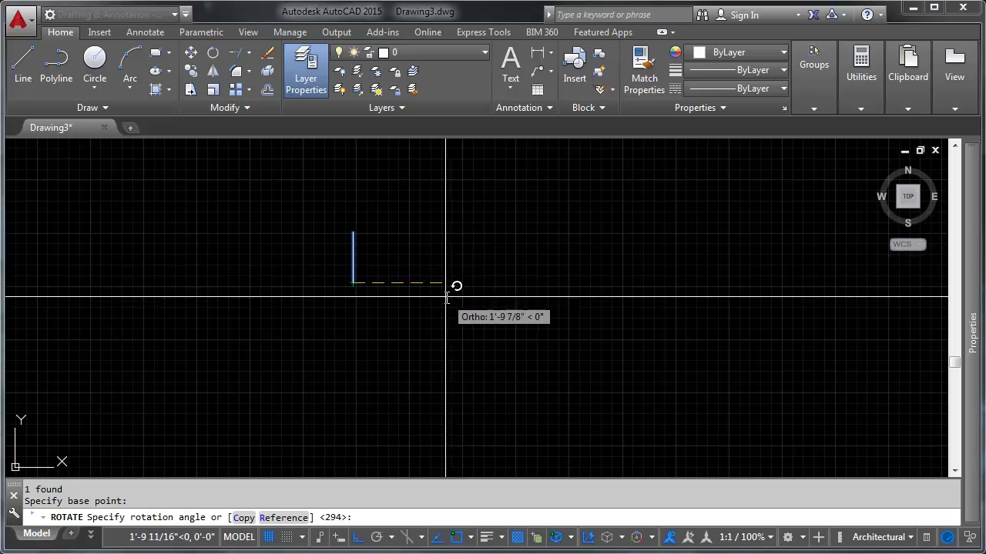
key("F8")
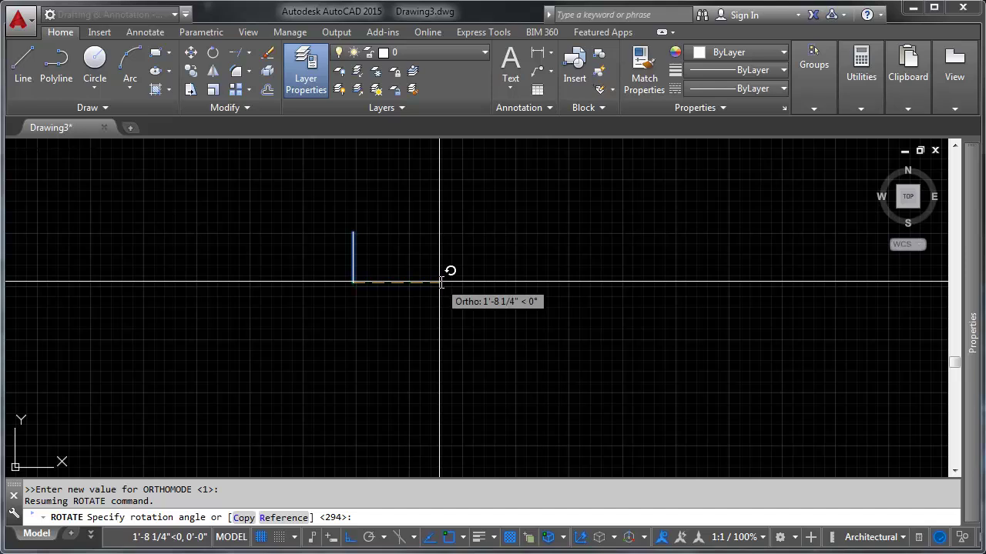
key("Escape")
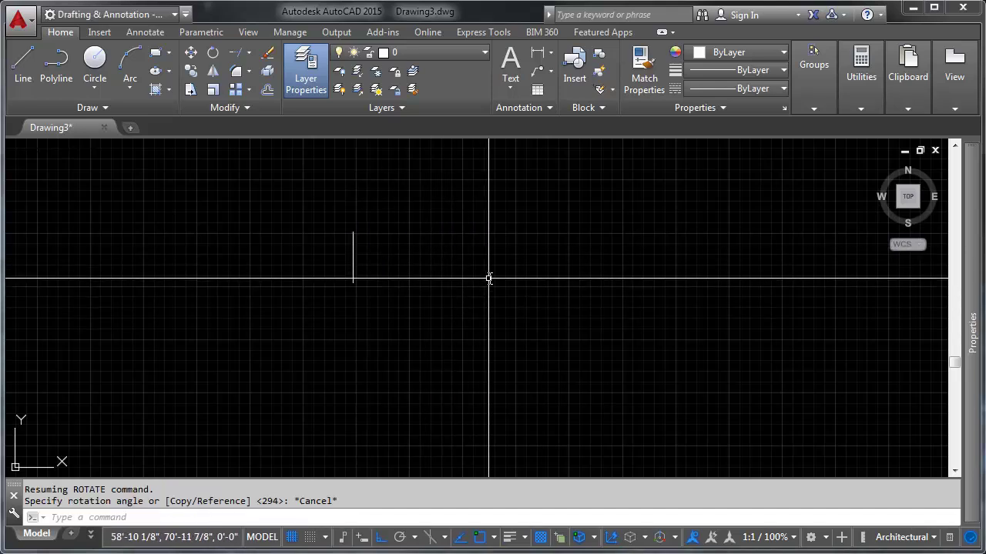
- Draw a diagonal line about 3'-6" long at about 46°, right of the vertical line, with ortho overridden
type("l")
key("Return")
left_click(428, 345)
key("F8")
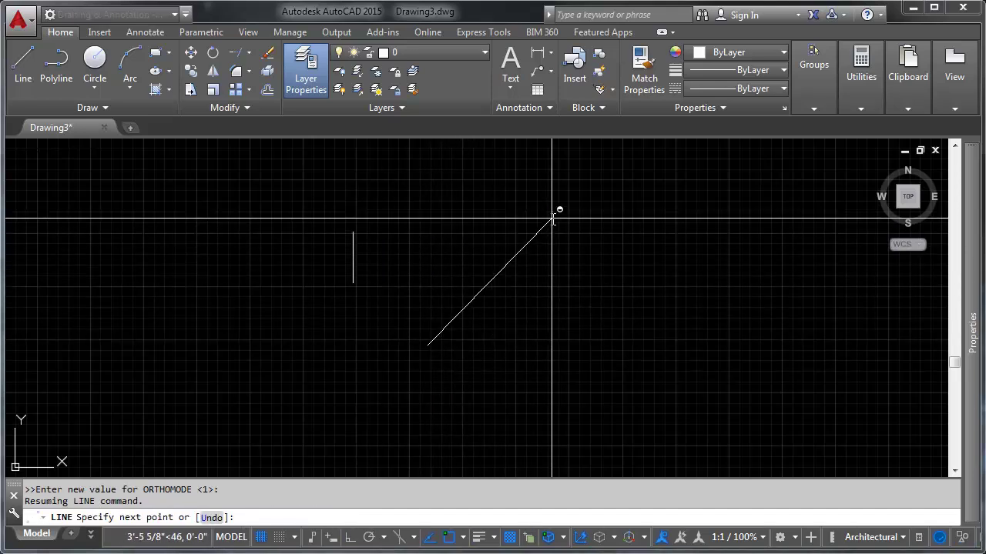
left_click(557, 214)
key("Return")
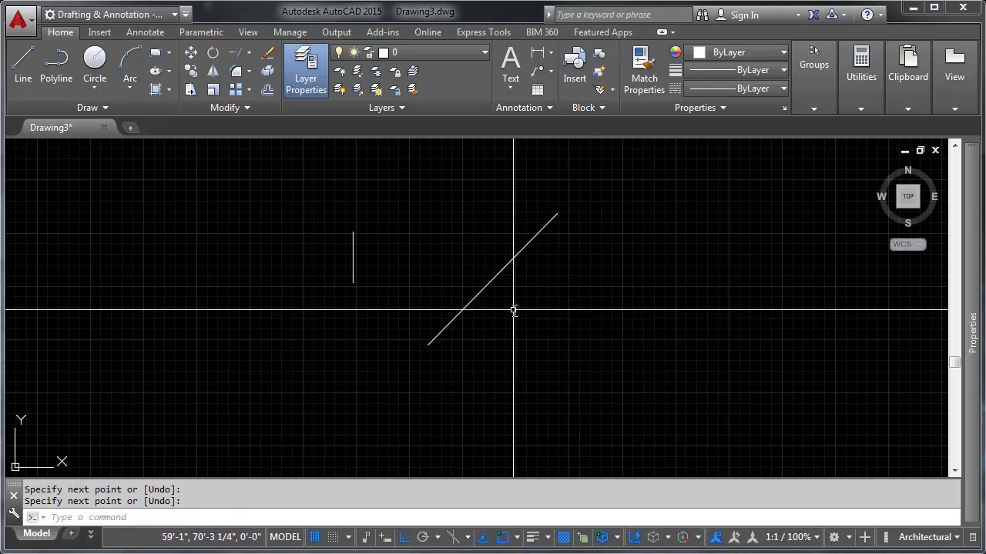
- Try to rotate the diagonal line about its lower-left endpoint with ortho overridden for a free angle
mouse_move(514, 310)
middle_mouse_down()
mouse_move(401, 295)
mouse_move(437, 275)
middle_mouse_up()
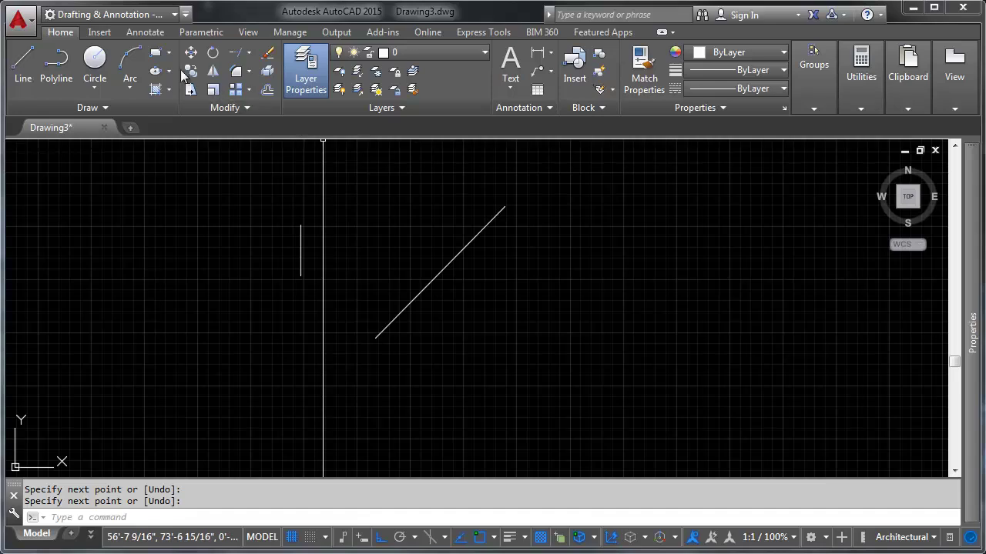
left_click(475, 177)
left_click(401, 330)
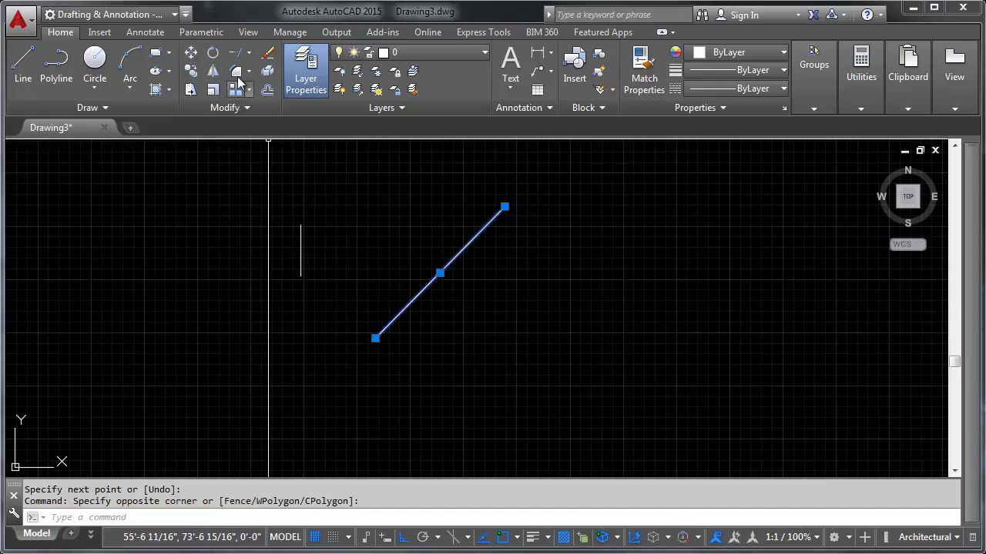
left_click(213, 53)
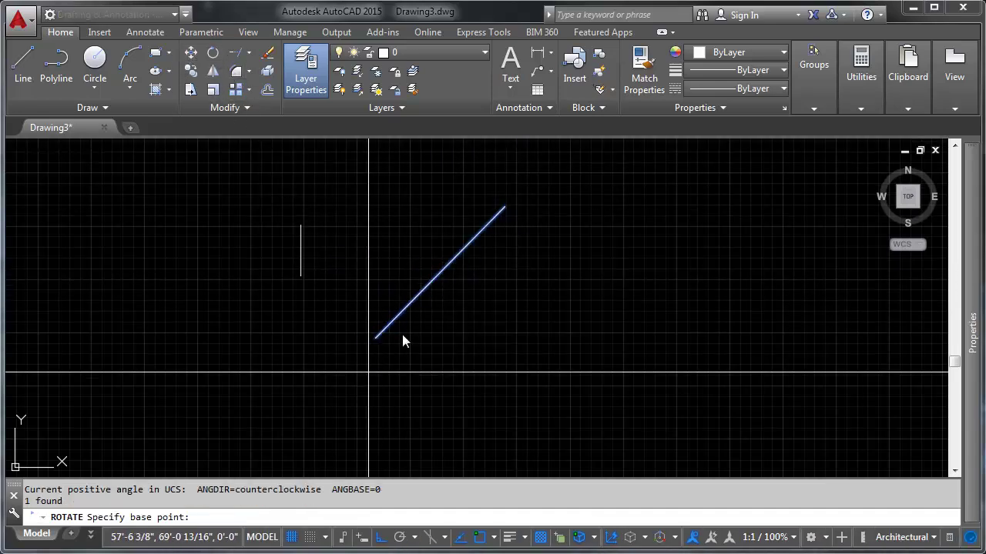
left_click(375, 338)
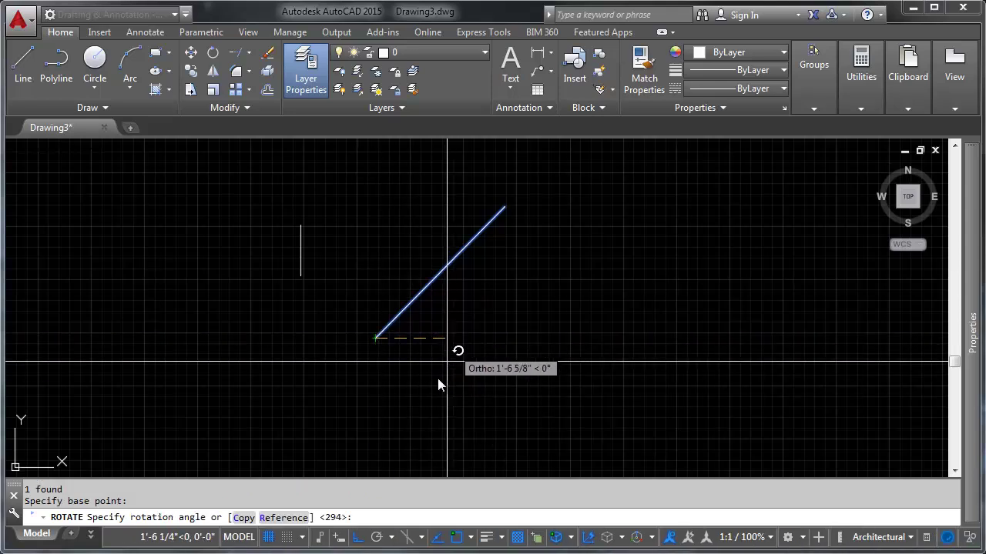
key("F8")
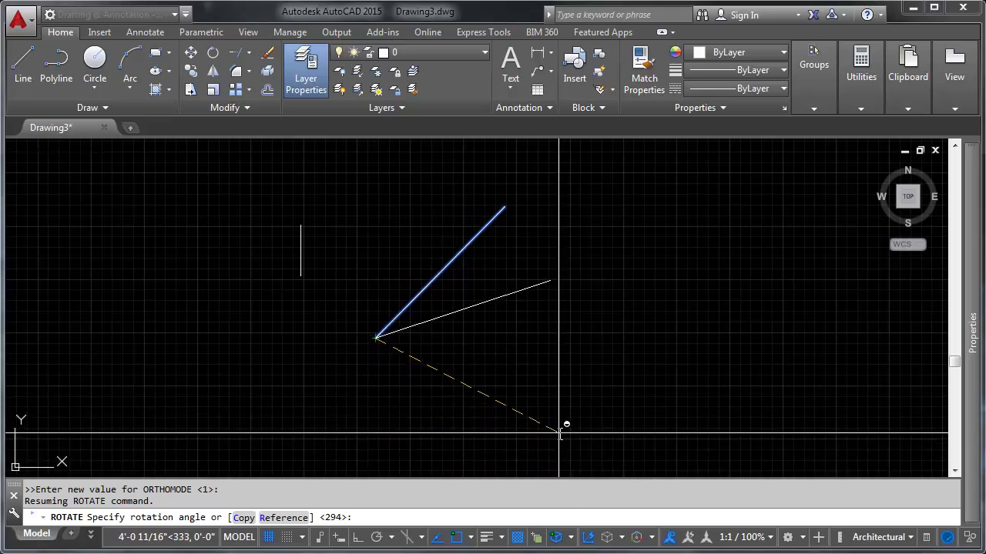
key("Escape")
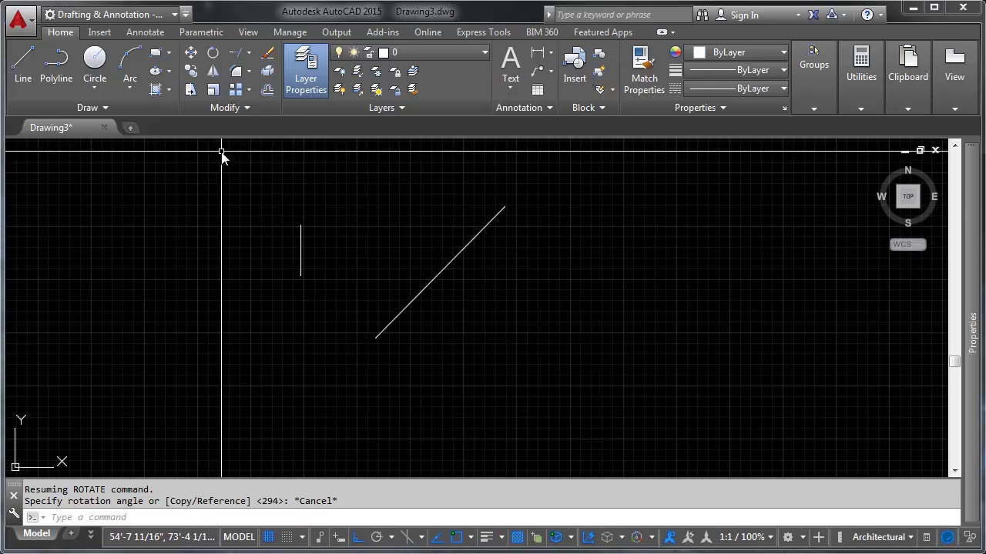
- Rotate the diagonal line about its lower-left endpoint by reference, picking both its endpoints as the reference angle and aligning it horizontally
left_click(528, 189)
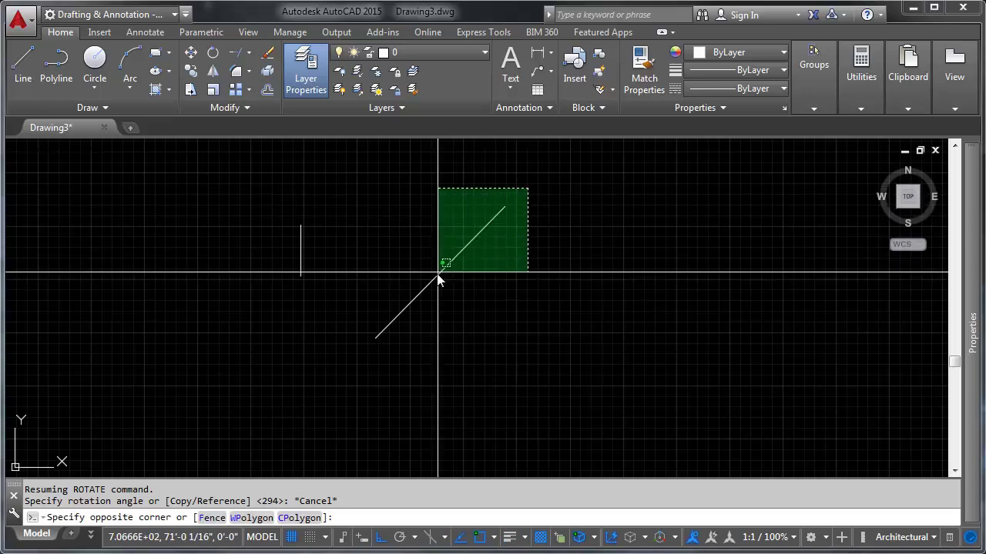
left_click(421, 286)
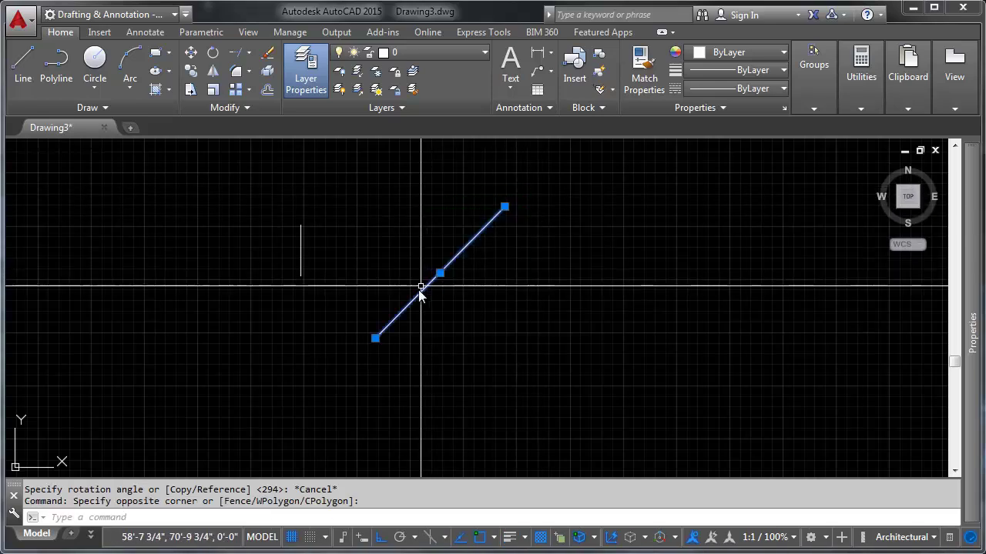
left_click(214, 54)
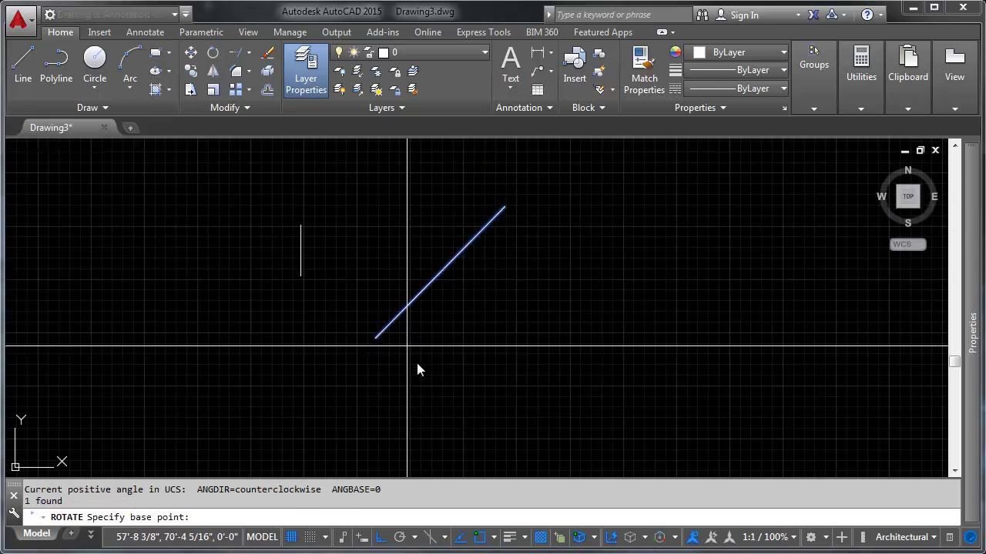
left_click(377, 342)
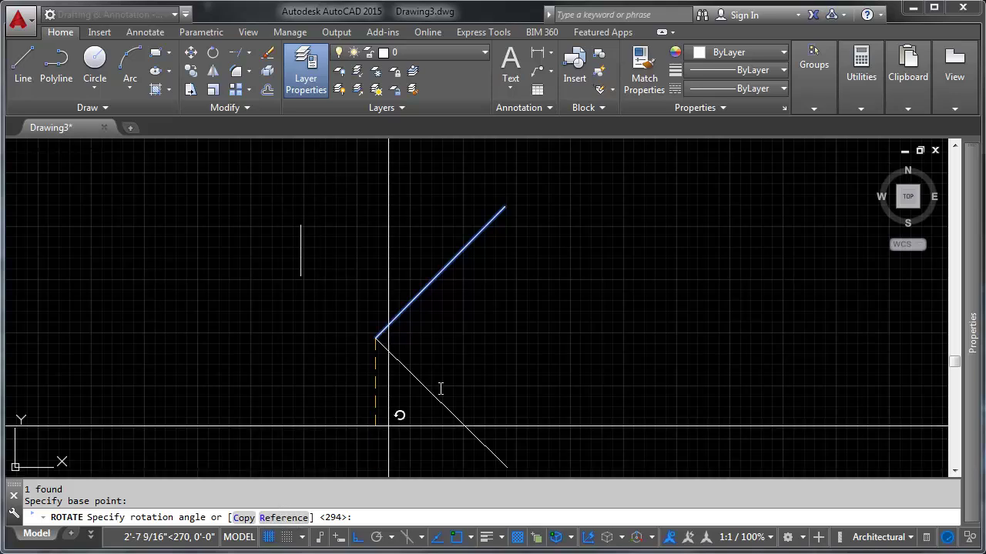
type("r")
key("Return")
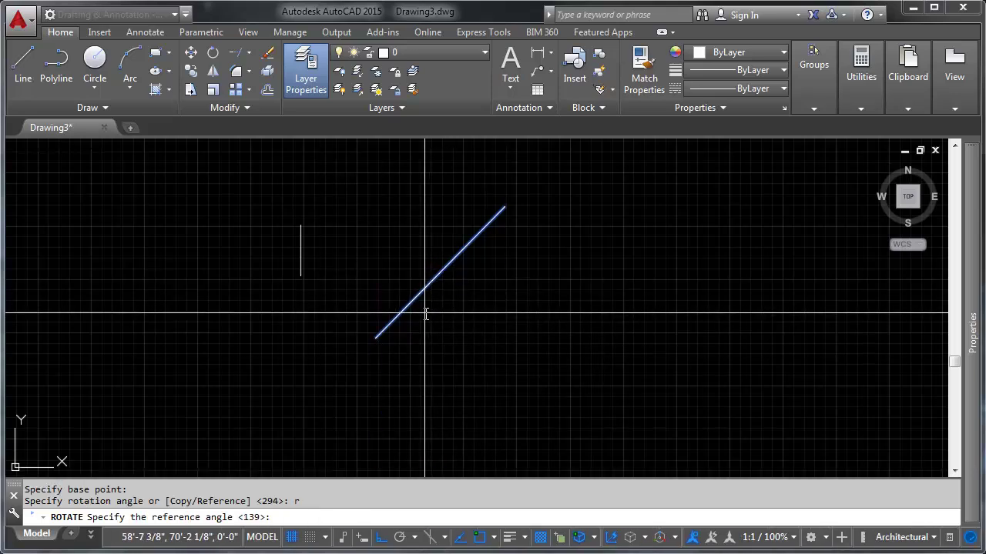
left_click(377, 339)
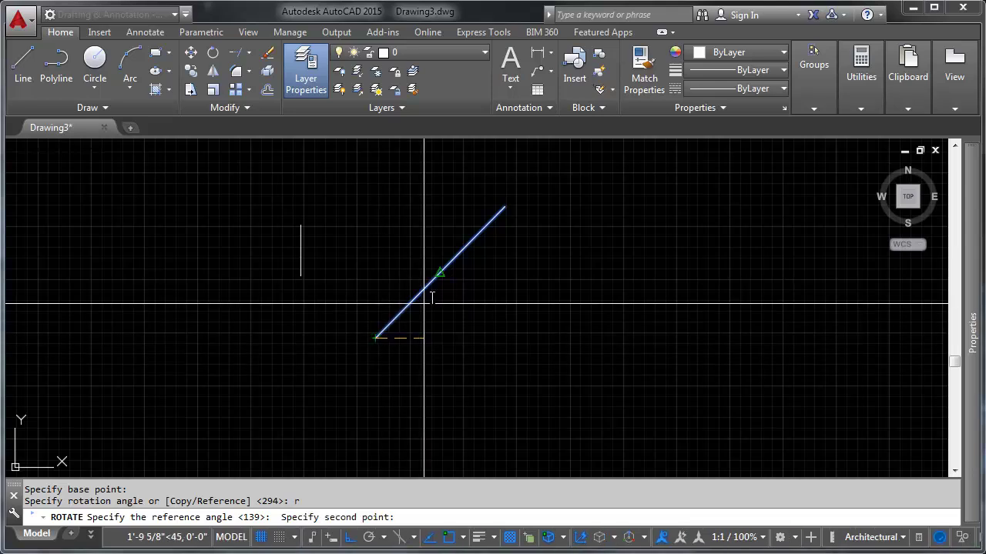
left_click(503, 208)
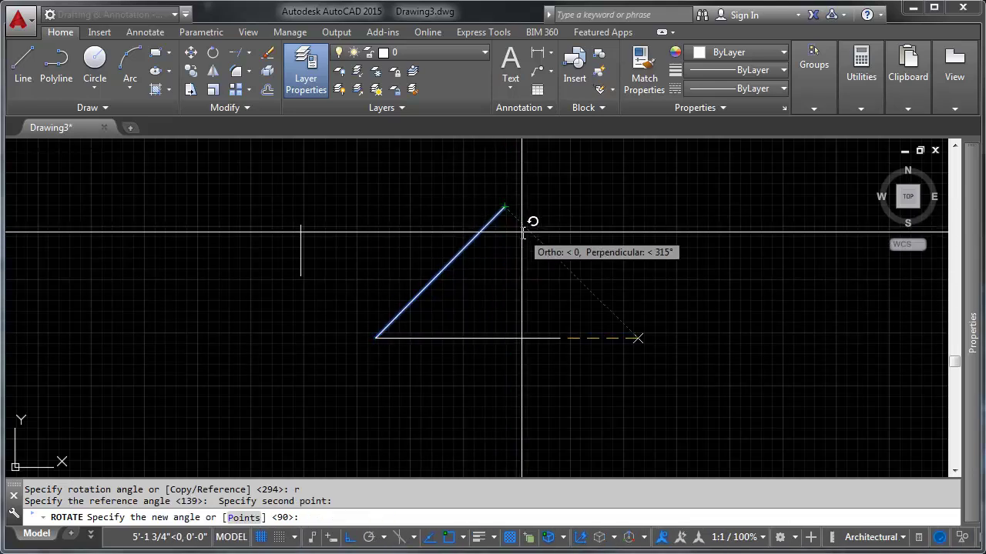
key("F8")
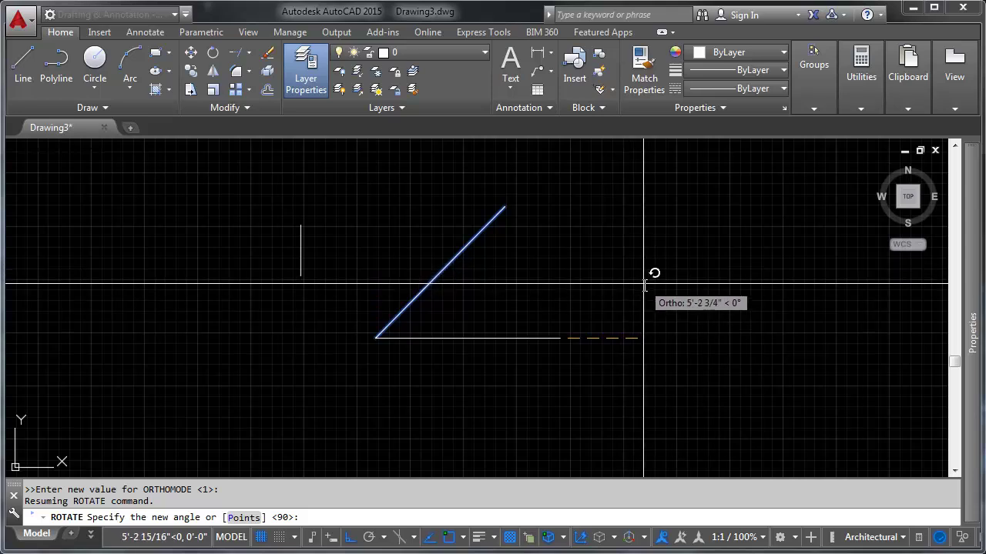
left_click(627, 282)
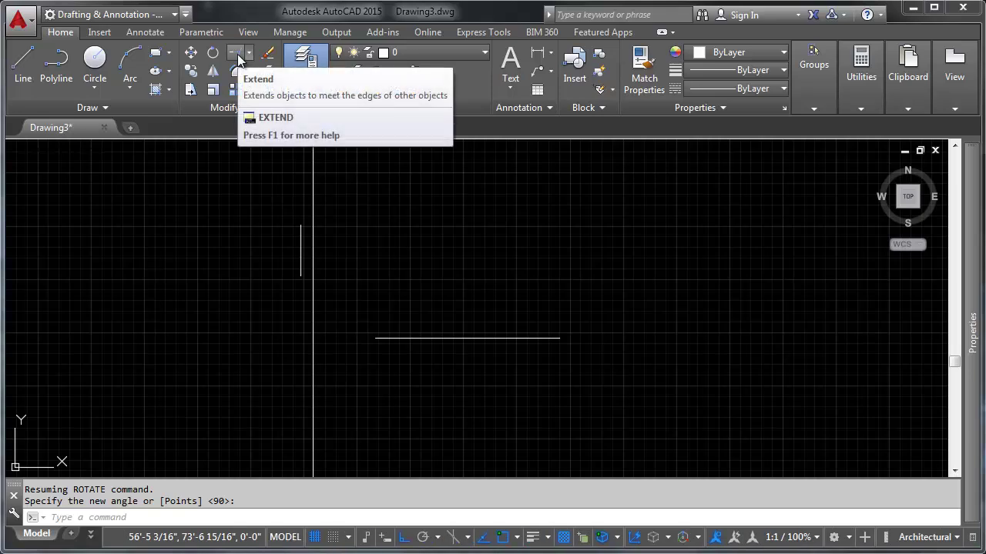
left_click(249, 53)
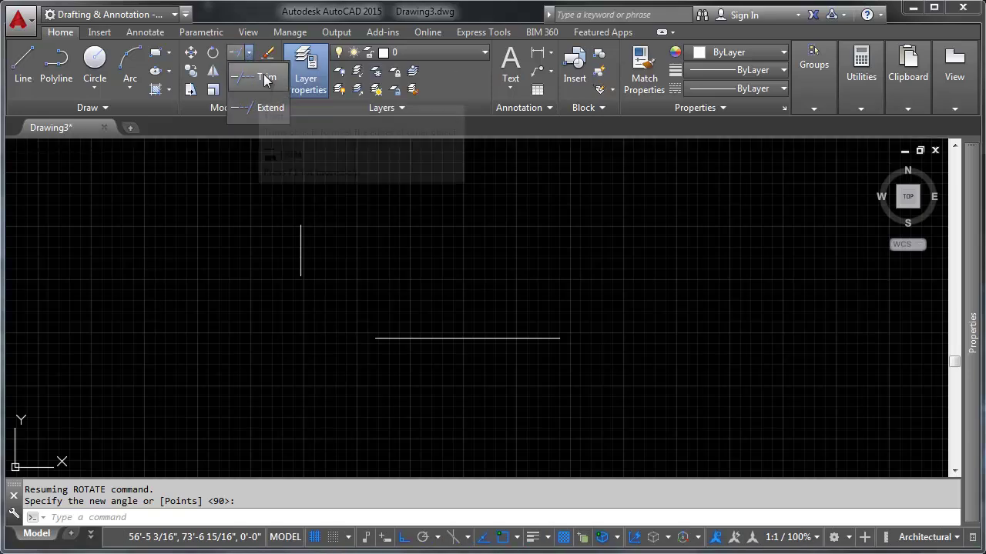
left_click(255, 80)
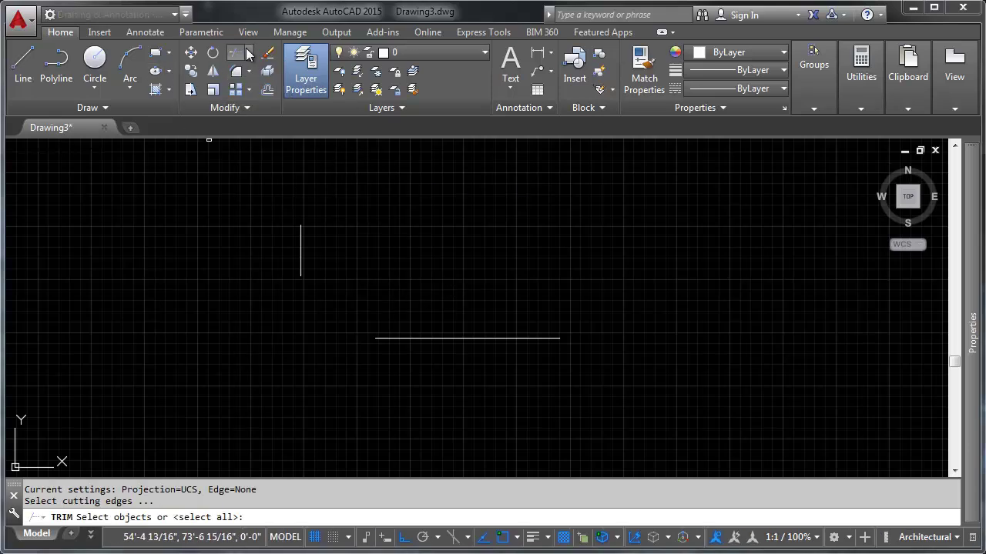
left_click(251, 110)
middle_click_drag(495, 249, 411, 283)
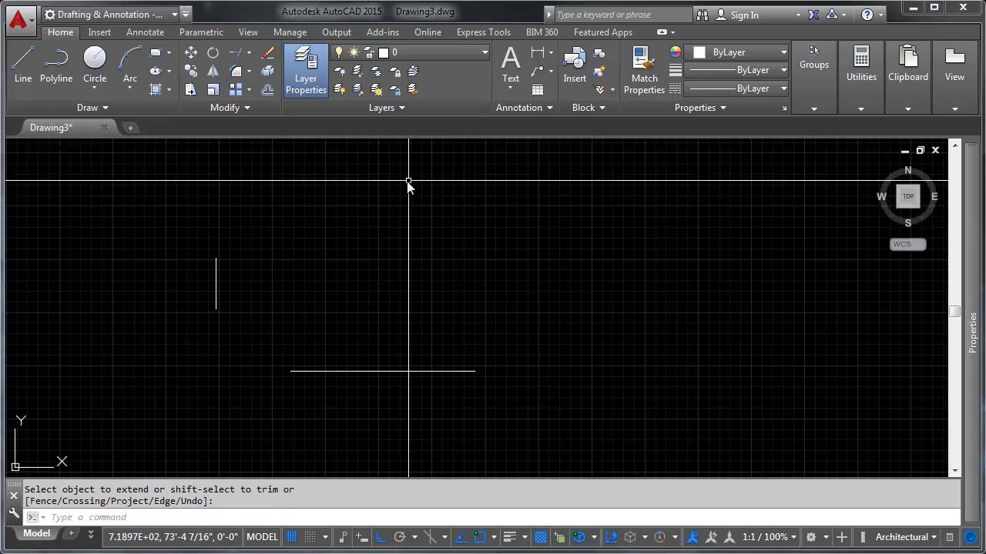
middle_click_drag(365, 239, 362, 255)
key("Escape")
- Draw a vertical line above the middle of the horizontal line, ending short of it
type("l")
key("Return")
left_click(366, 187)
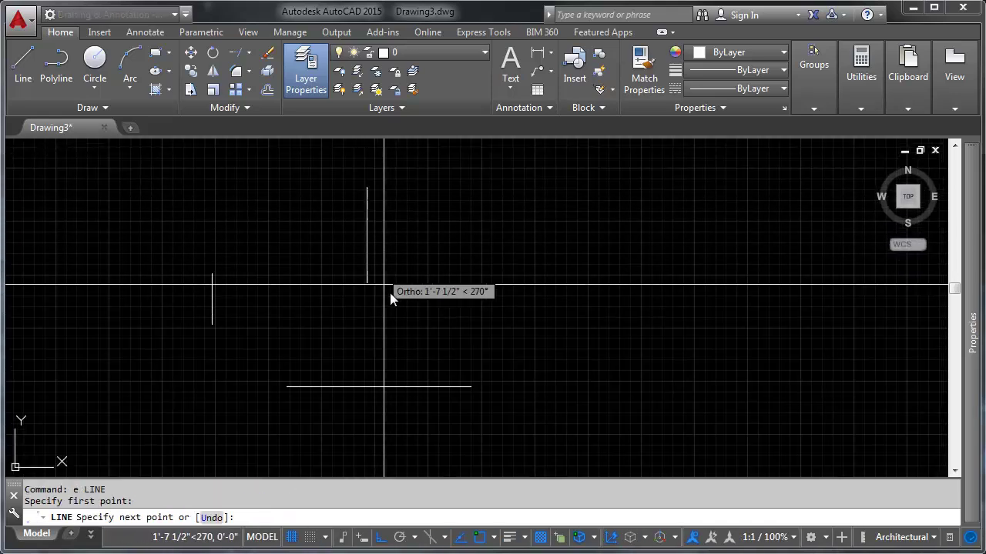
left_click(427, 314)
key("Return")
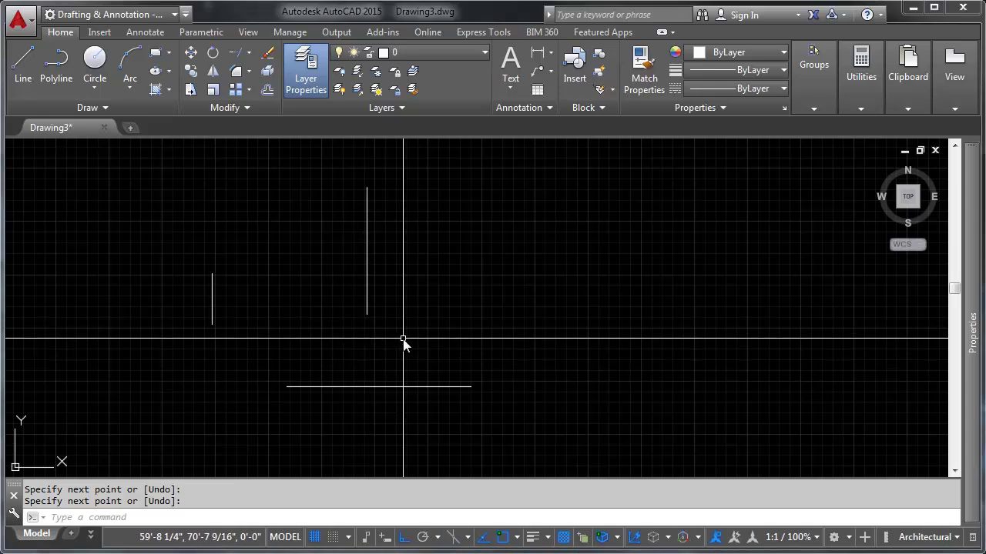
- Stretch the new vertical line's lower end to the horizontal line, and erase that vertical line
left_click(400, 297)
left_click(361, 317)
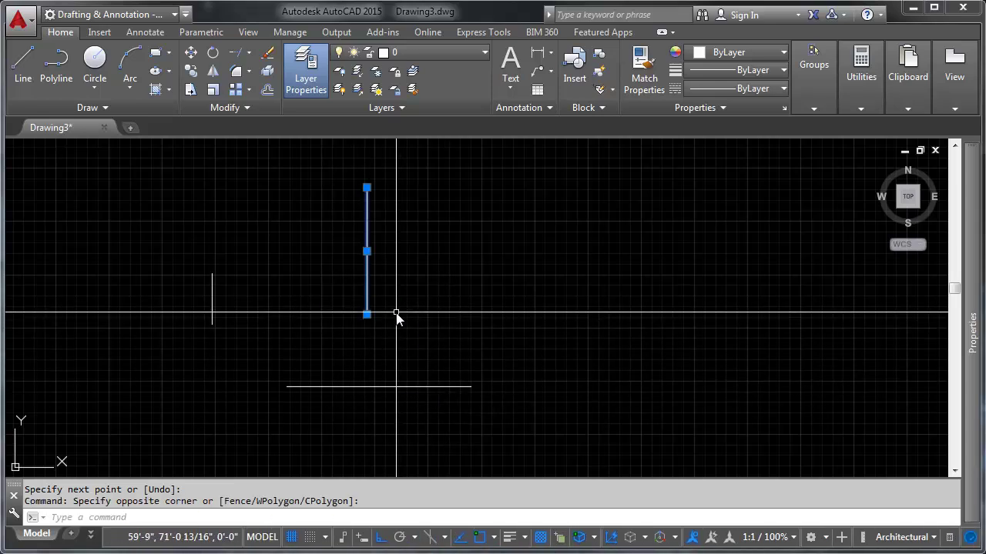
left_click(367, 314)
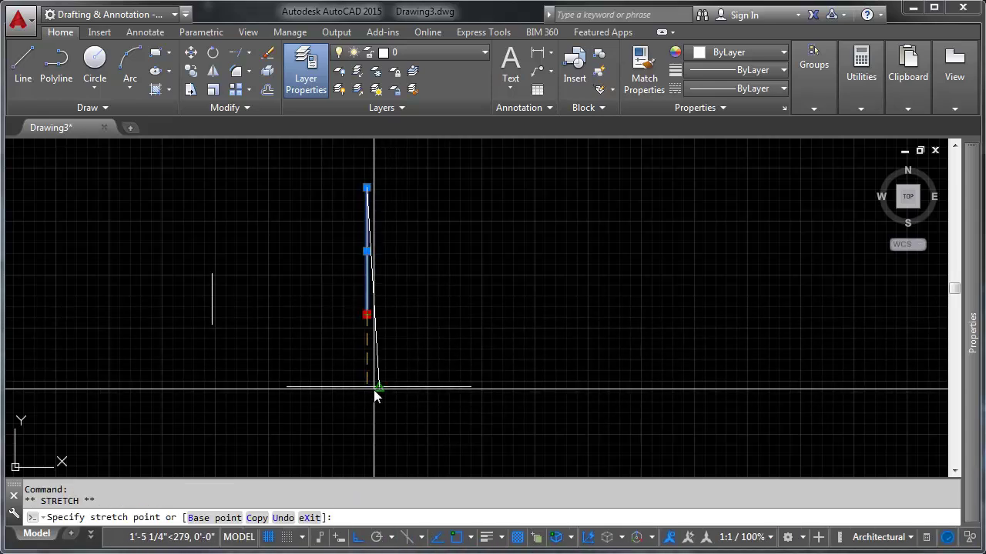
left_click(371, 388)
key("Escape")
scroll(414, 301, "down", 4)
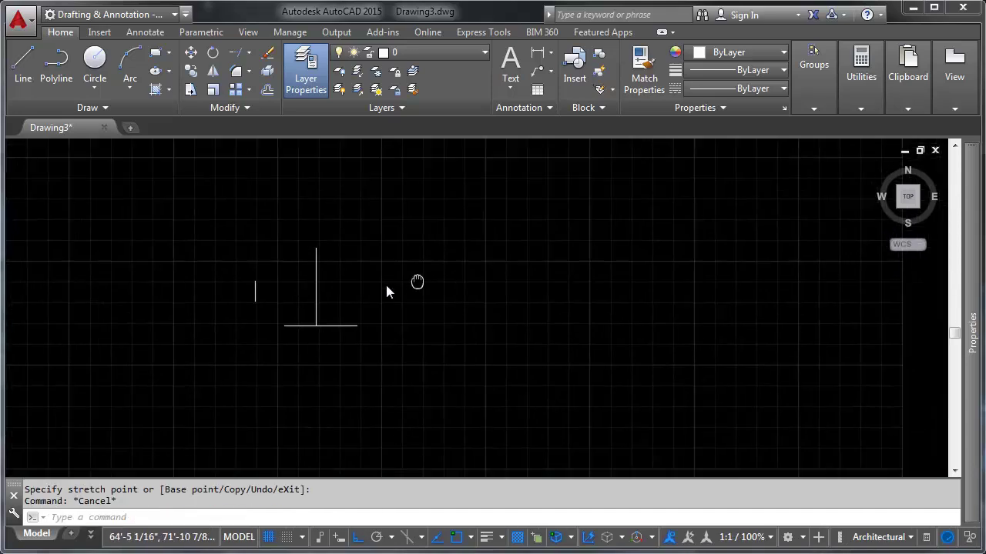
scroll(356, 285, "up", 4)
key("Return")
- Draw a free-angle diagonal line from the upper right down toward the horizontal line, ending short of it
type("l")
key("Return")
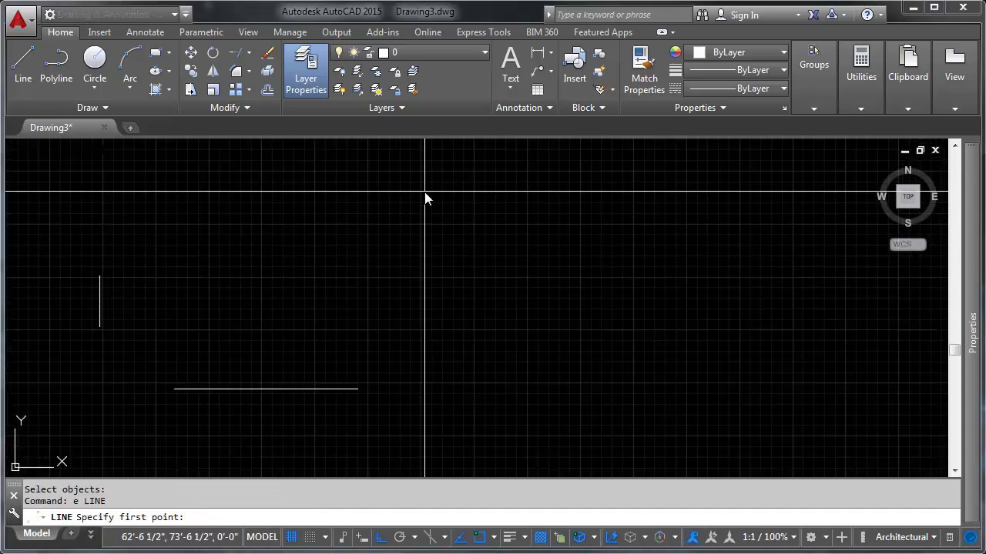
left_click(424, 191)
key("F8")
left_click(280, 330)
key("Return")
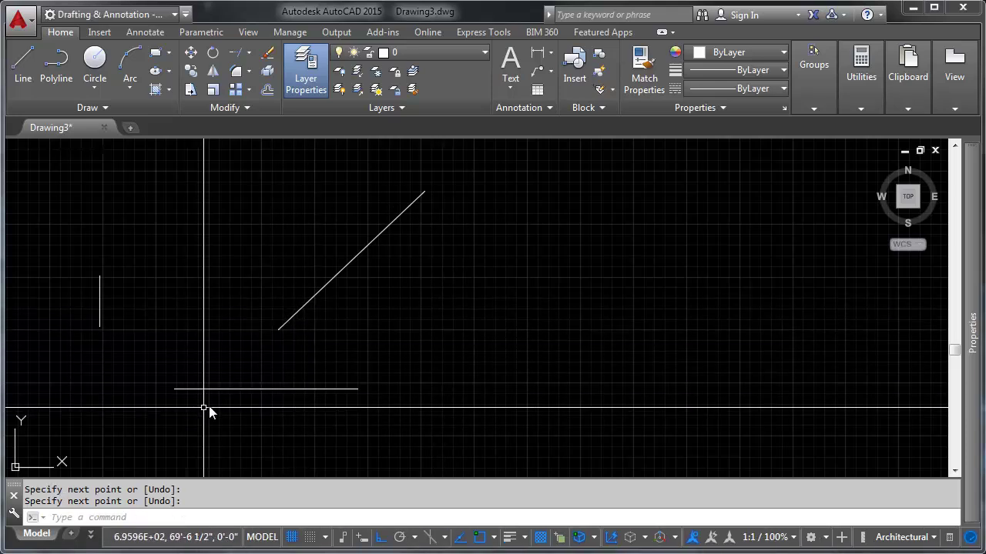
type("ex")
key("Return")
key("Return")
key("Escape")
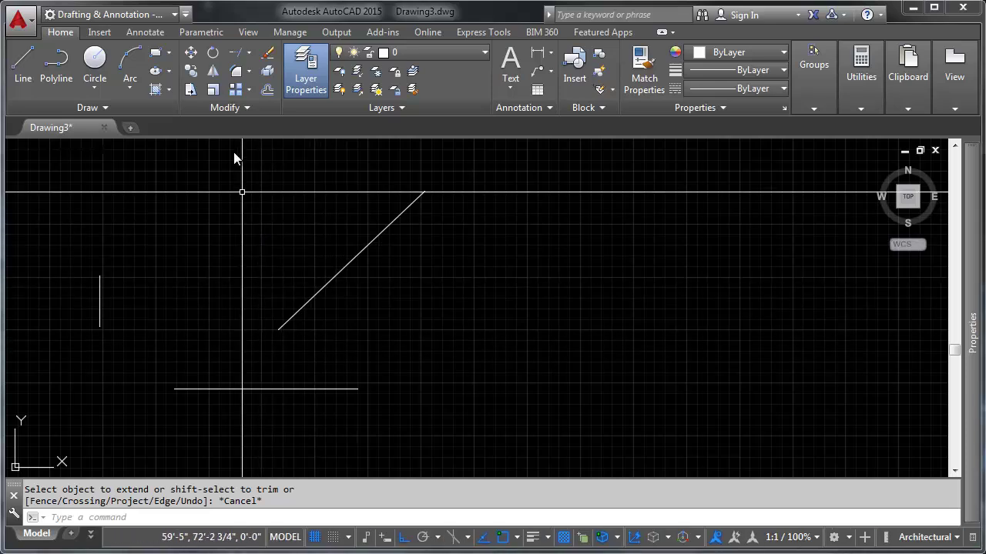
- Extend the diagonal line's lower end to the horizontal line, using the horizontal line as the boundary edge
left_click(243, 56)
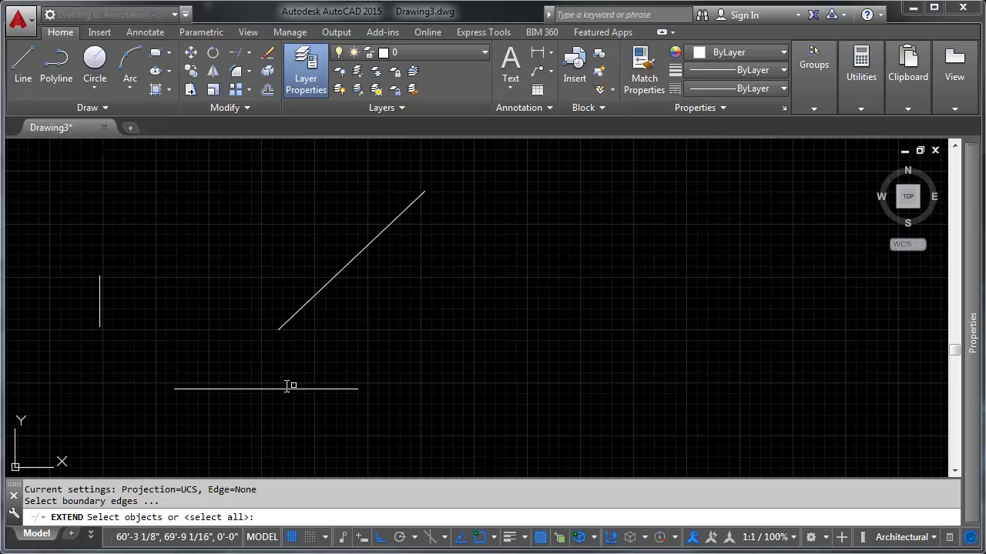
left_click(311, 388)
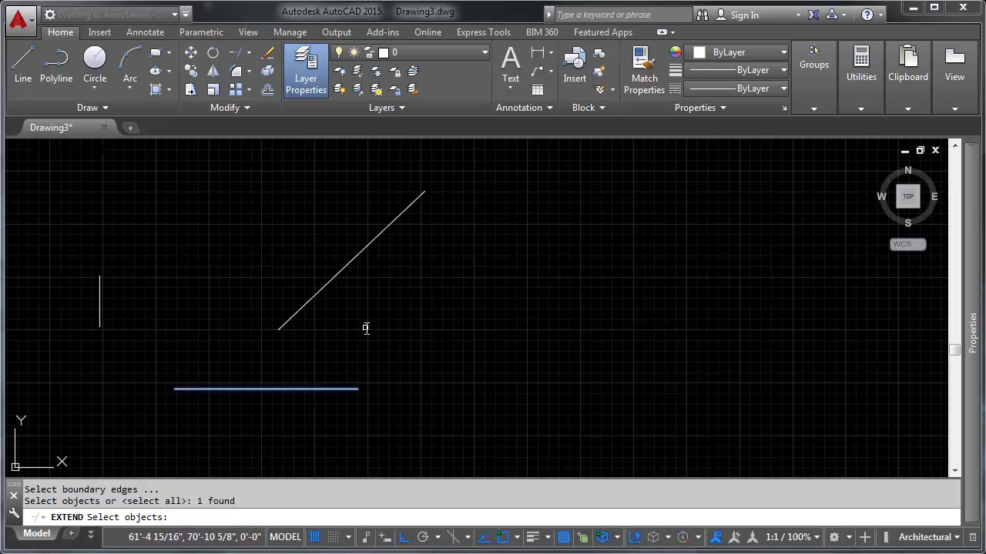
key("Return")
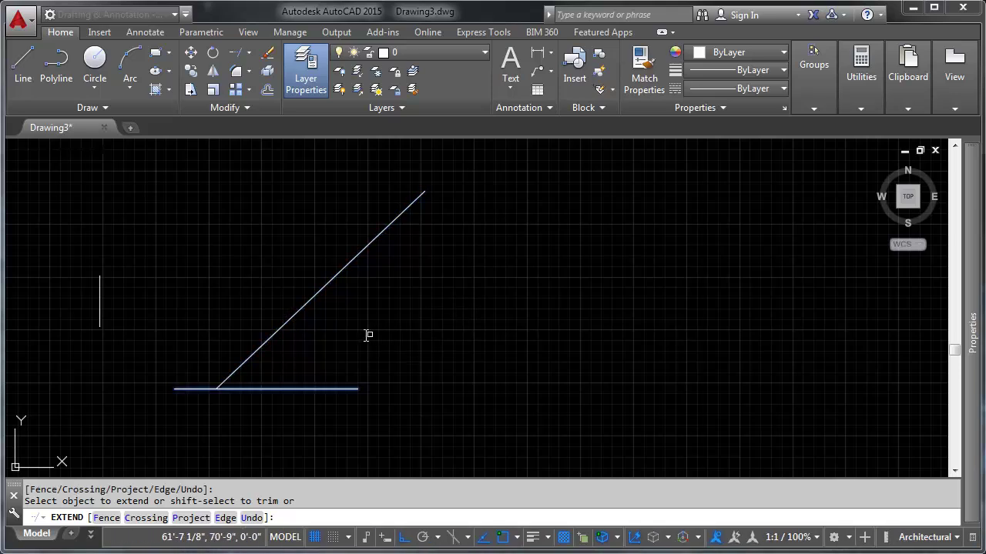
key("Return")
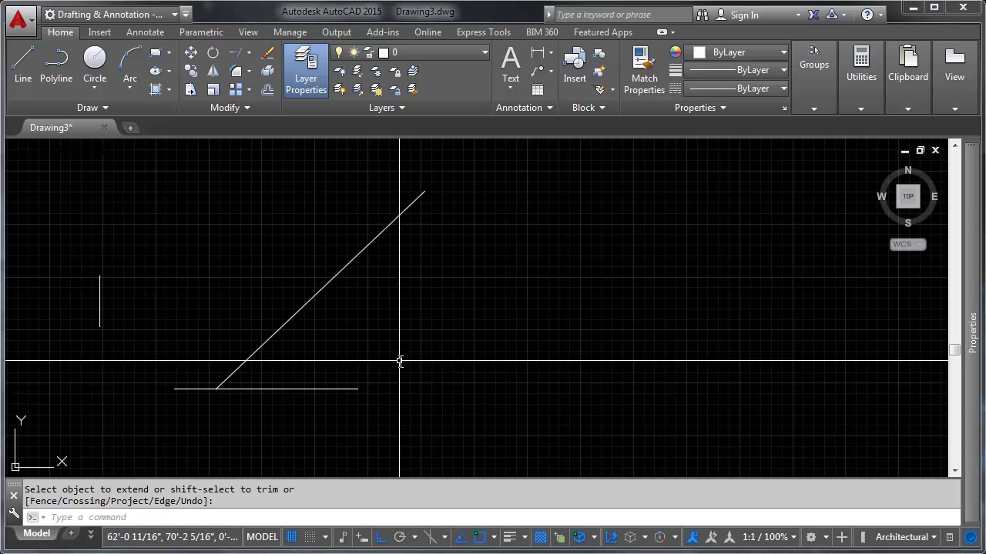
- Examine up close where the extended diagonal line meets the horizontal line, and return to the drawing extents
scroll(215, 406, "up", 2)
left_click(246, 359)
scroll(210, 385, "up", 2)
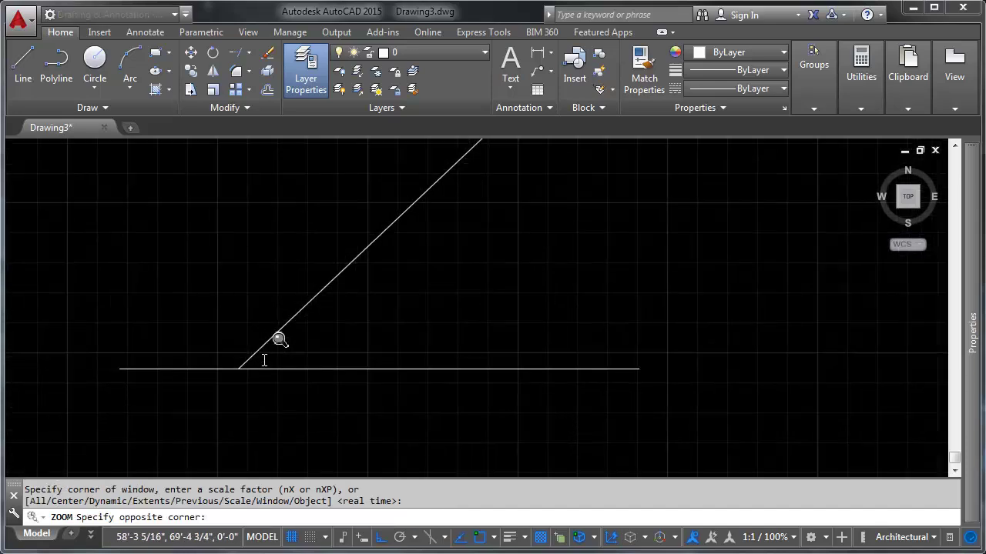
left_click(304, 382)
middle_click_drag(436, 301, 313, 260)
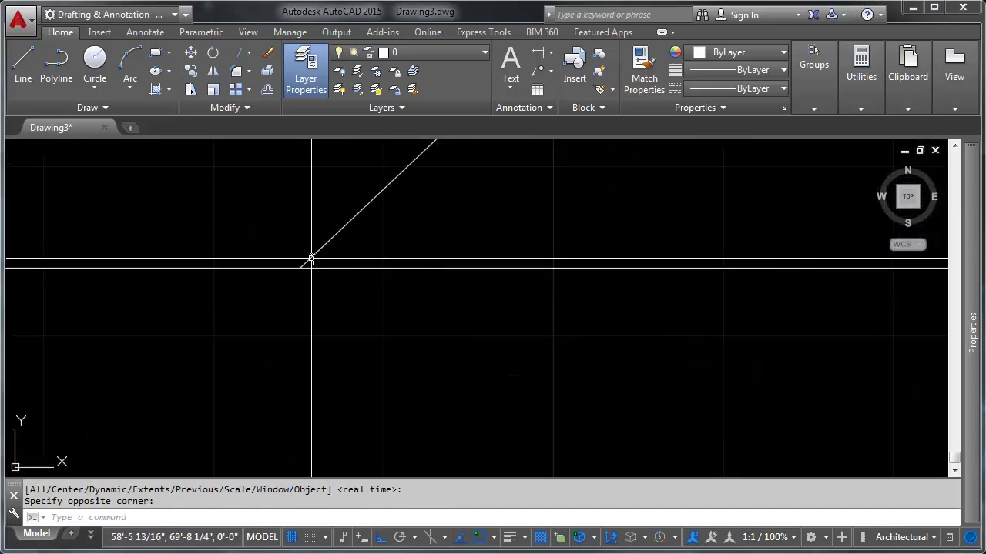
scroll(312, 268, "up", 1)
type("z")
key("Return")
type("e")
key("Return")
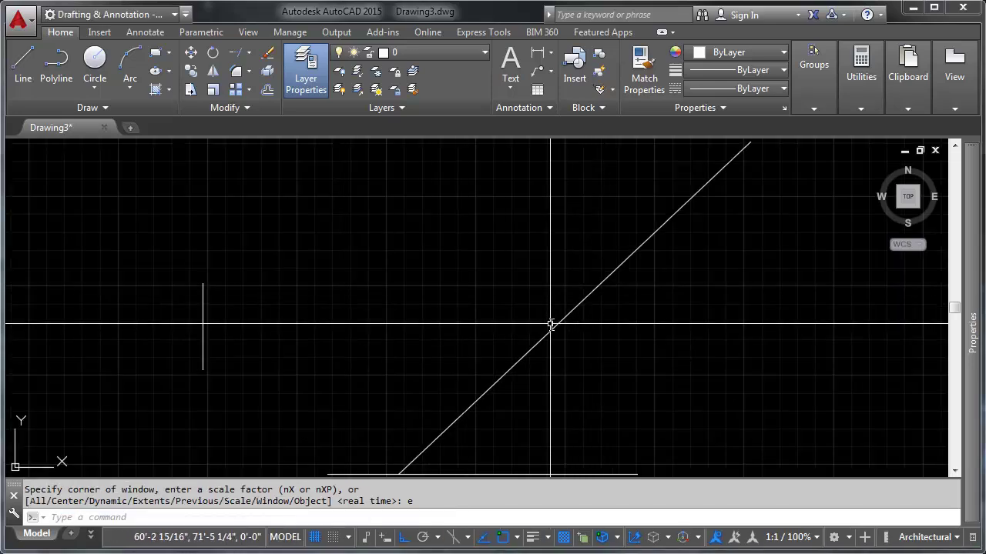
- Draw a steep free-angle line from below the horizontal line up across both the horizontal and diagonal lines
scroll(551, 324, "down", 2)
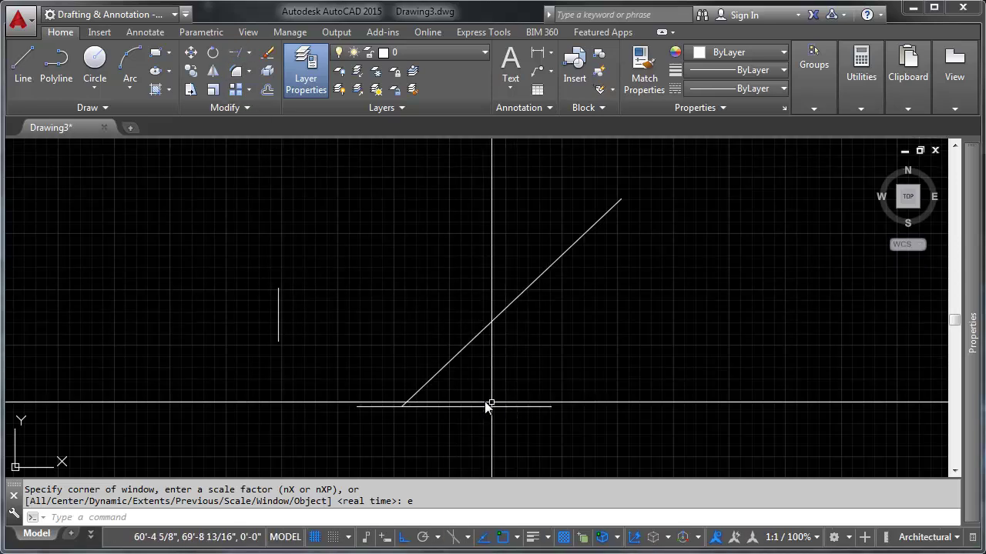
middle_click_drag(488, 406, 395, 244)
mouse_move(451, 364)
middle_mouse_down()
mouse_move(473, 407)
mouse_move(441, 426)
middle_mouse_up()
key("Escape")
type("l")
key("Return")
left_click(441, 427)
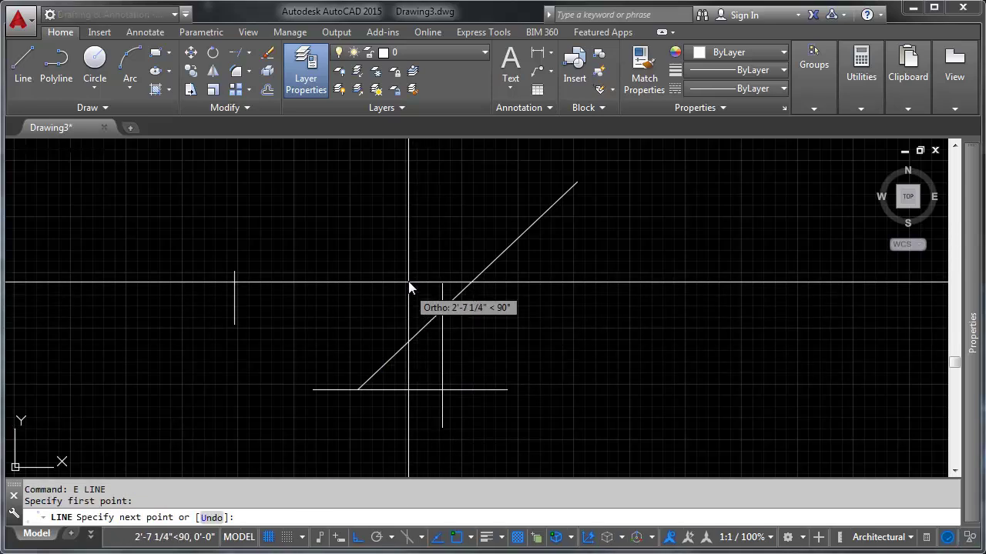
key("F8")
left_click(390, 267)
key("Escape")
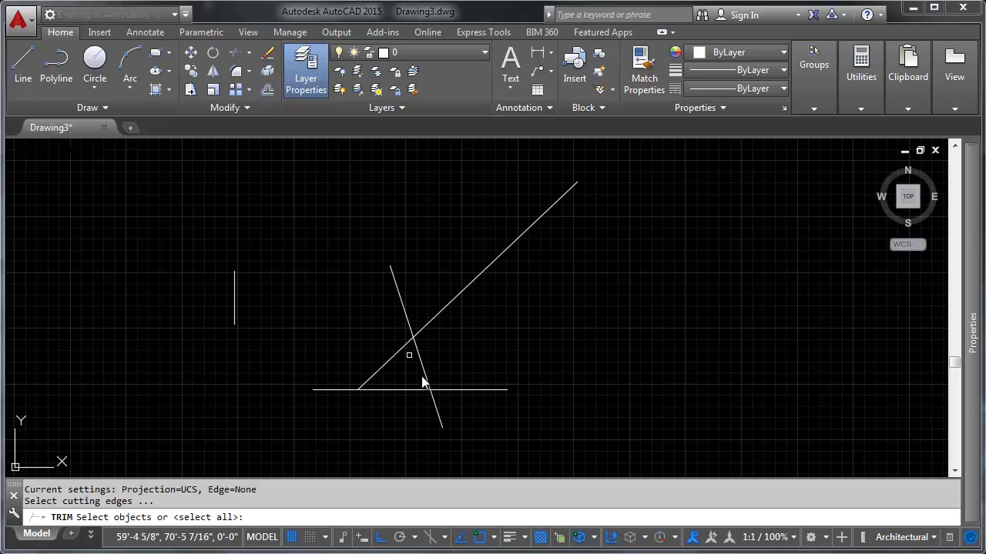
- Trim the steep line's upper part and the horizontal line's left overhang, using the diagonal line as the cutting edge
scroll(397, 362, "up", 2)
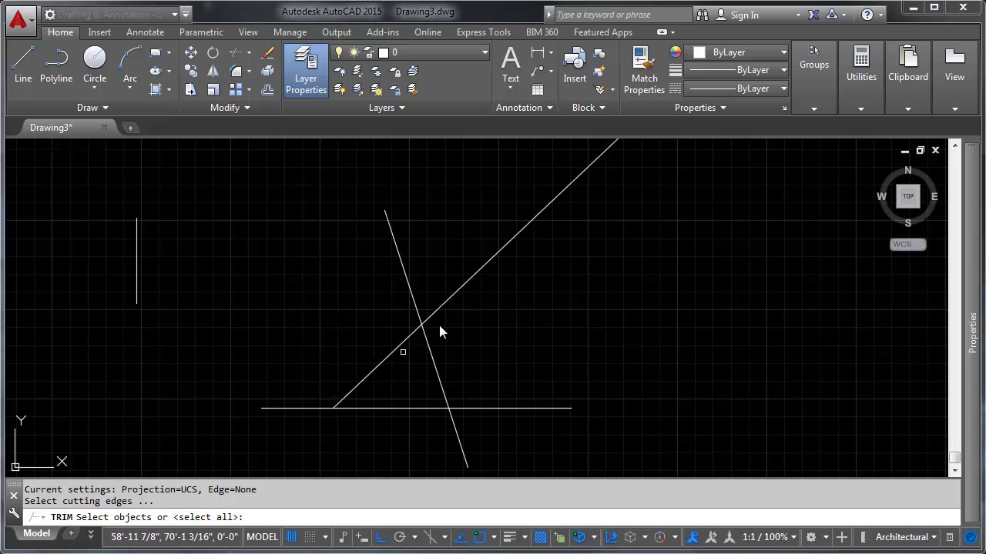
left_click(384, 360)
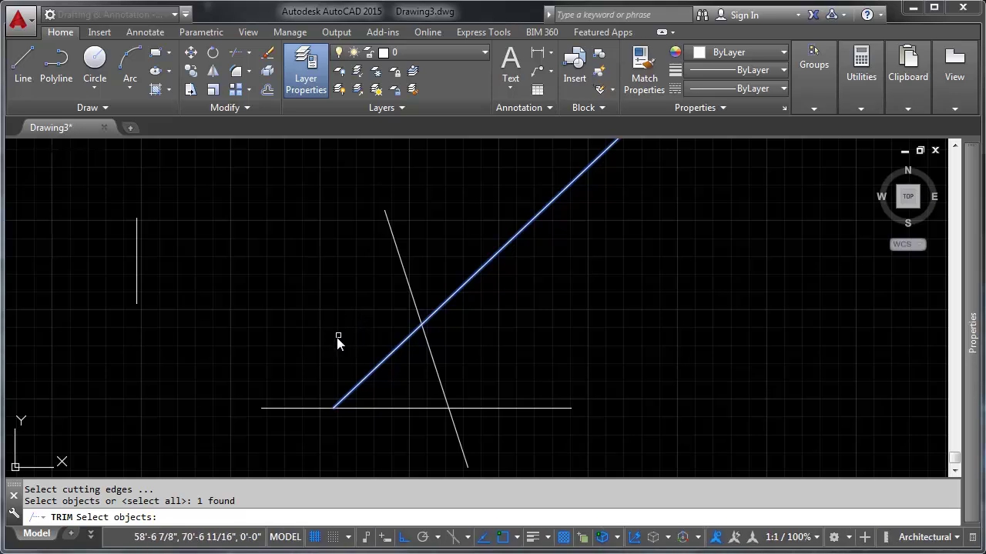
key("Return")
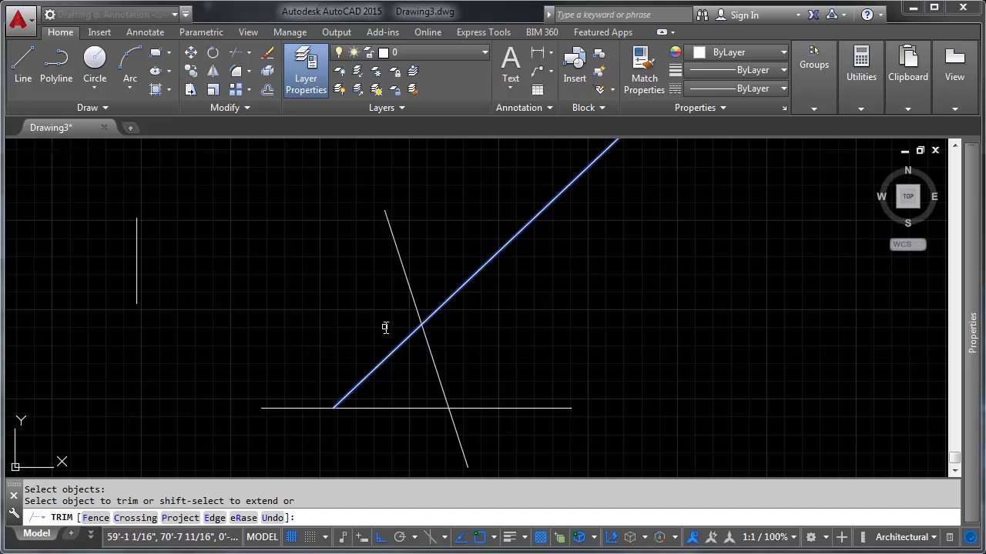
left_click(341, 347)
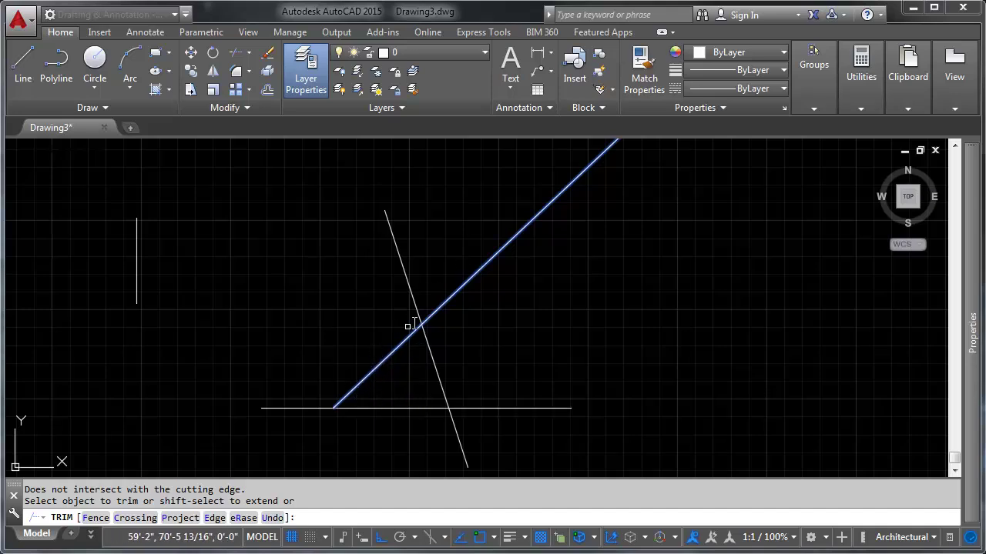
left_click(296, 408)
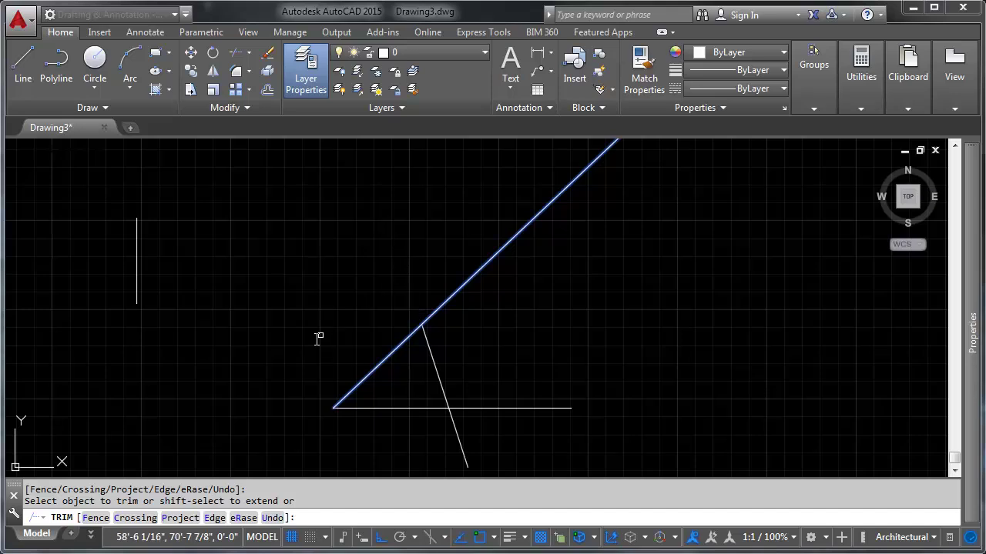
- Trim the diagonal line's upper part beyond the steep line, using all three connected lines as cutting edges
key("Return")
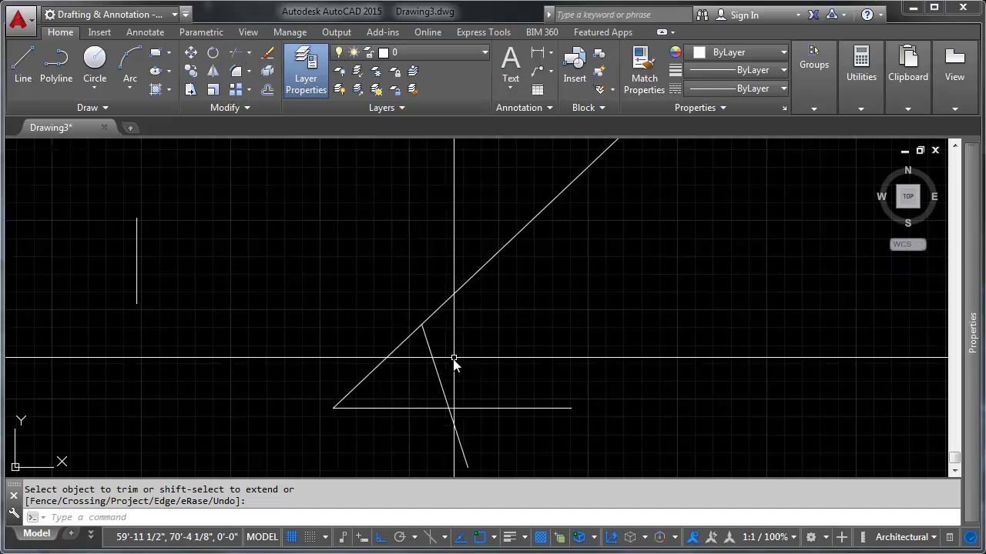
middle_click_drag(471, 348, 446, 309)
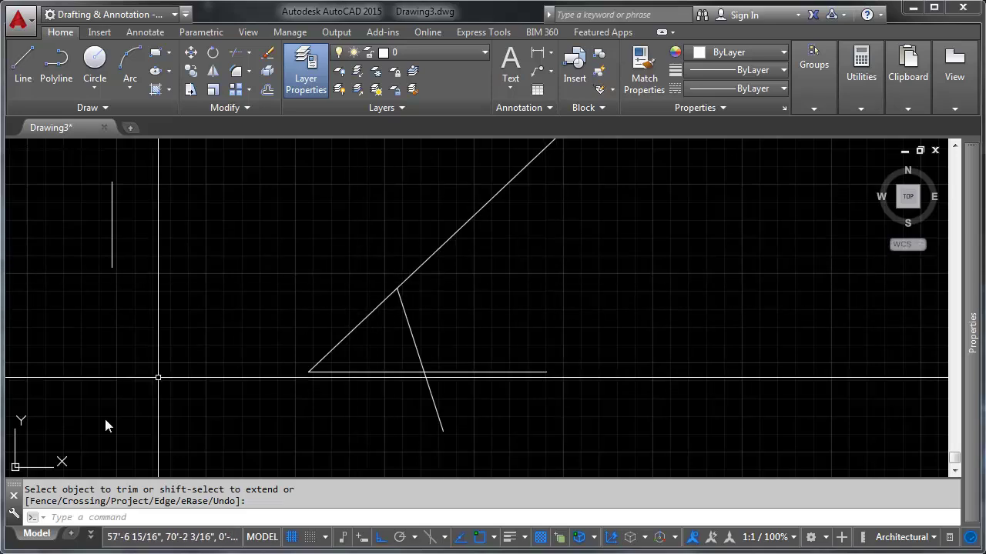
key("Escape")
key("Return")
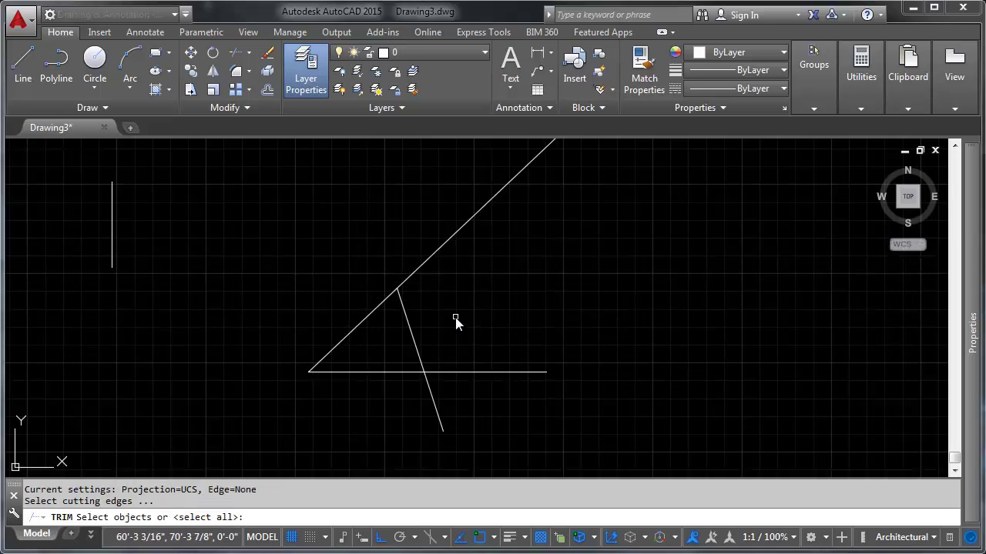
left_click(492, 254)
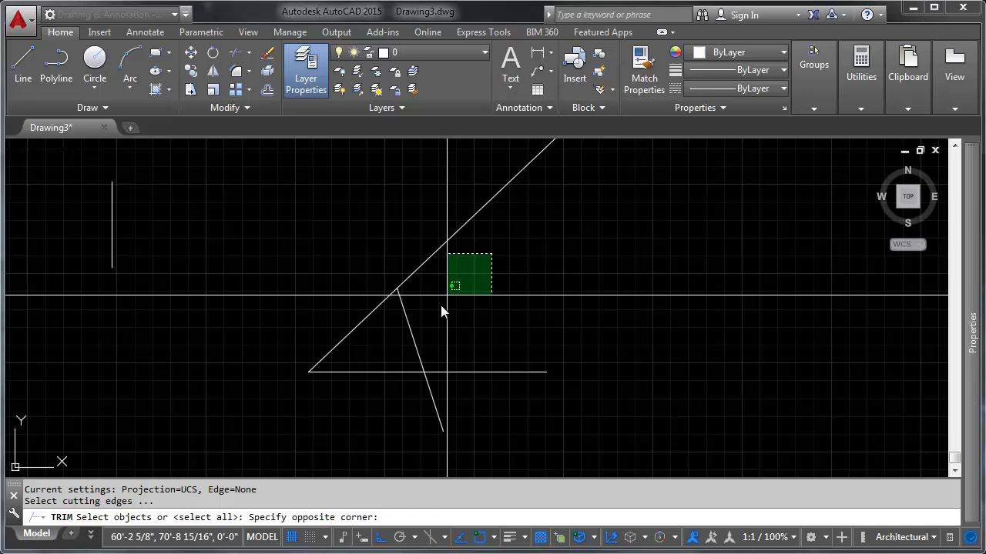
left_click(373, 392)
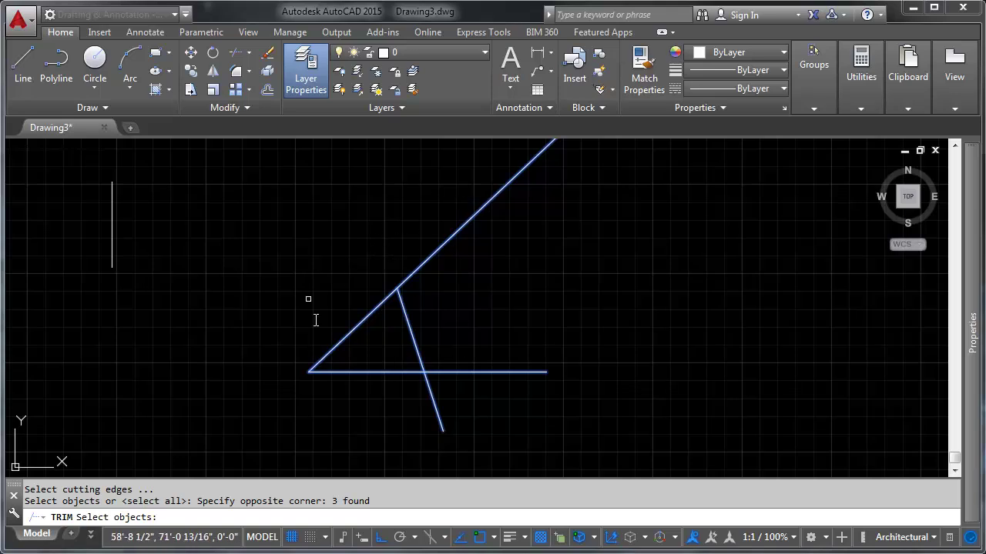
key("Return")
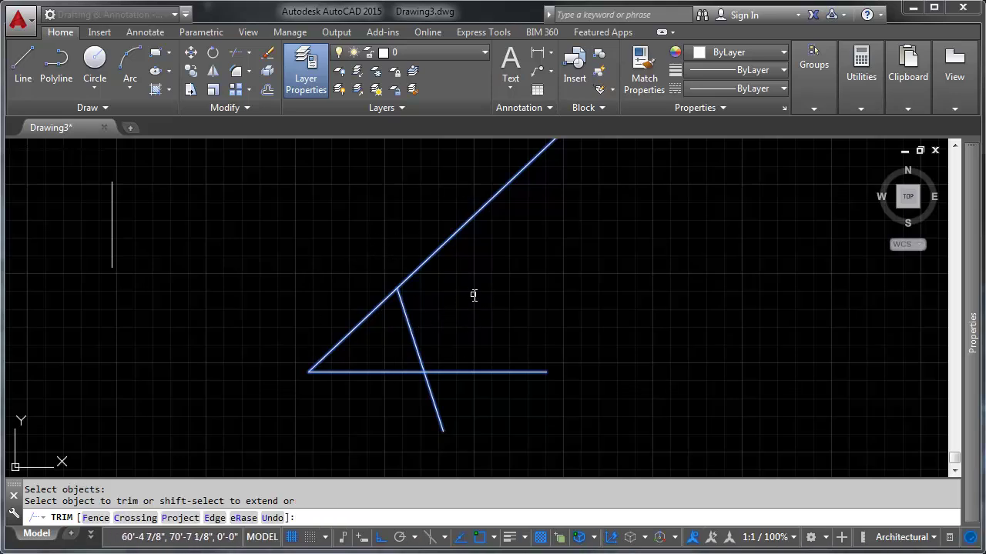
left_click(531, 214)
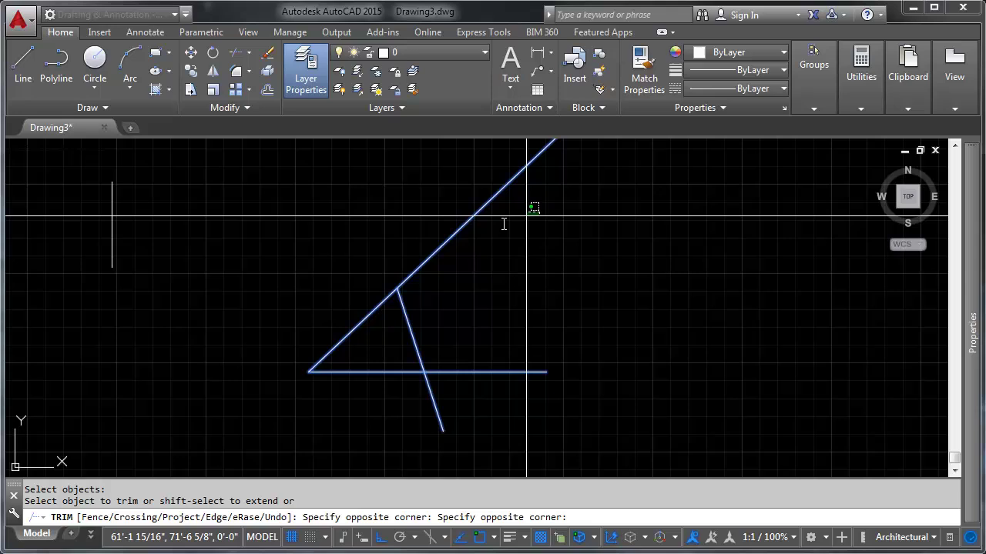
left_click(407, 264)
- Trim the horizontal line's right overhang and the steep line's lower overhang at their crossing, leaving a closed triangle
left_click(544, 341)
left_click(504, 403)
left_click(480, 394)
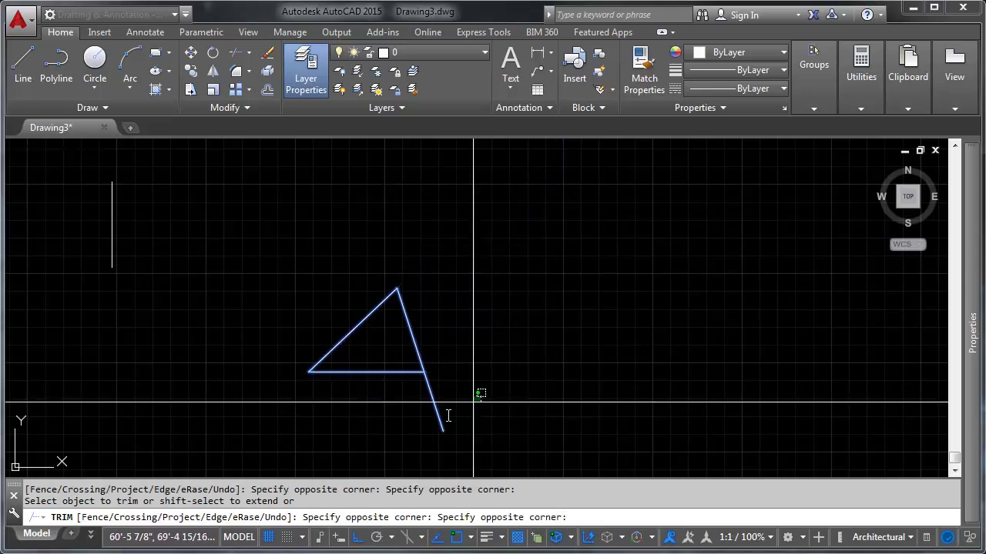
left_click(378, 432)
left_click(442, 330)
key("Return")
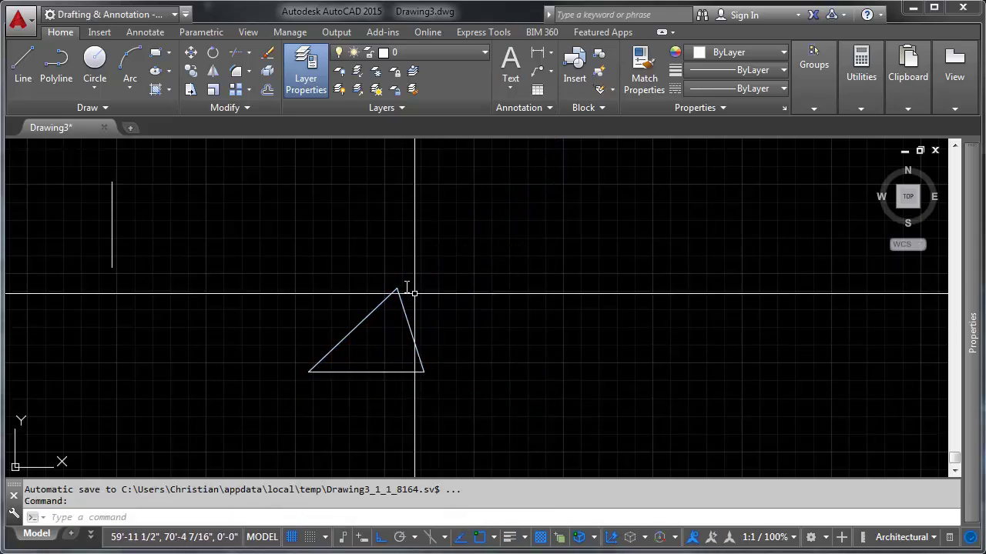
- Draw a single circle by center and freely picked radius in the empty drawing area near the origin
scroll(475, 292, "down", 3)
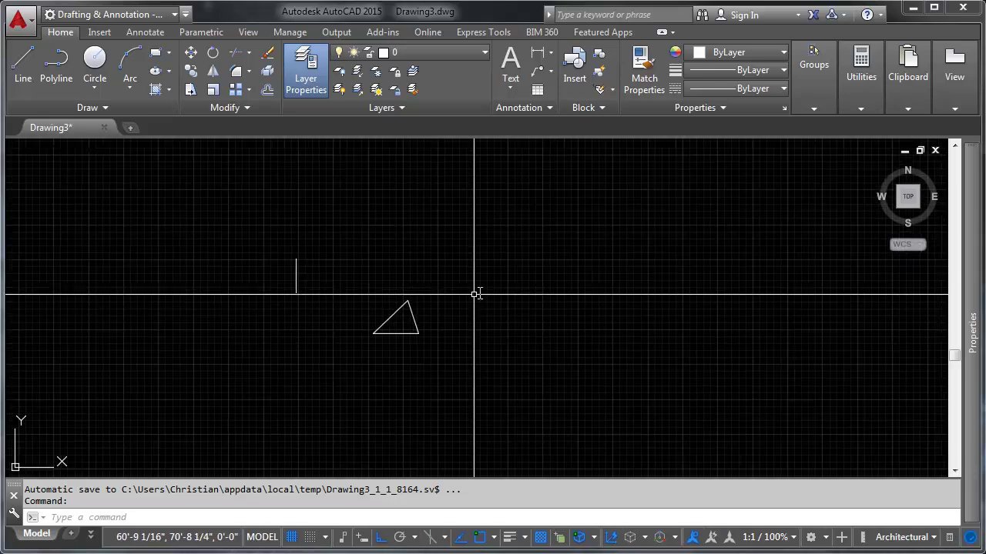
type("z")
key("Return")
type("e")
key("Return")
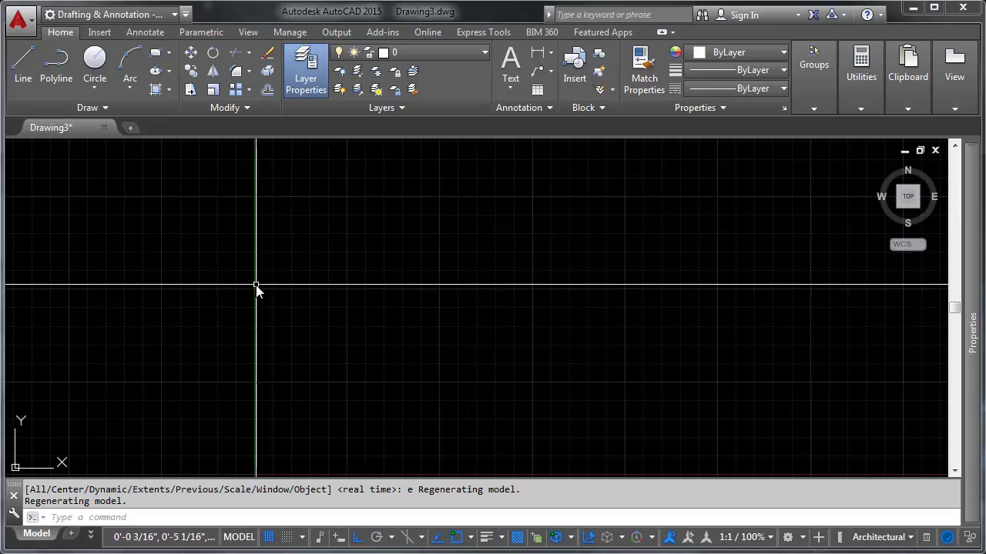
type("c")
key("Return")
left_click(319, 291)
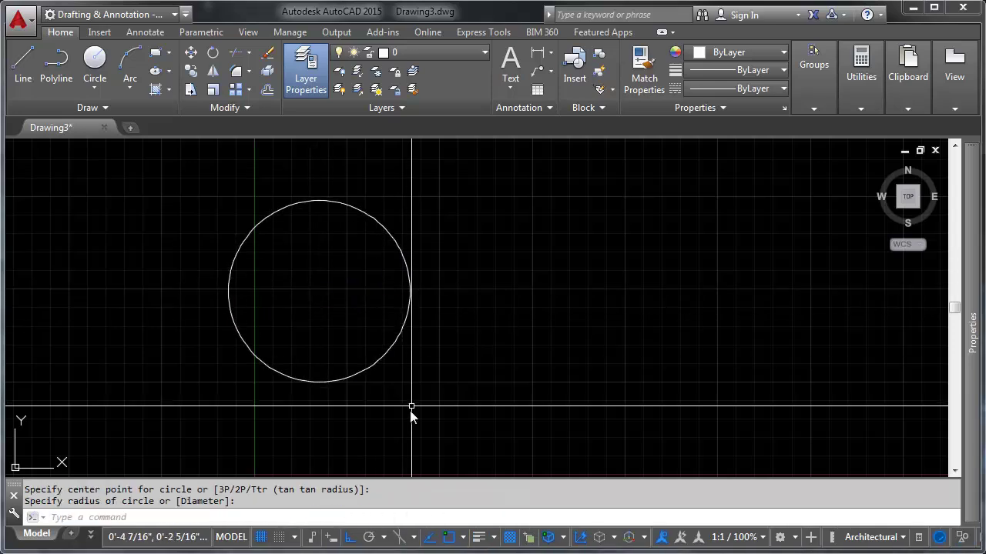
key("Return")
key("Escape")
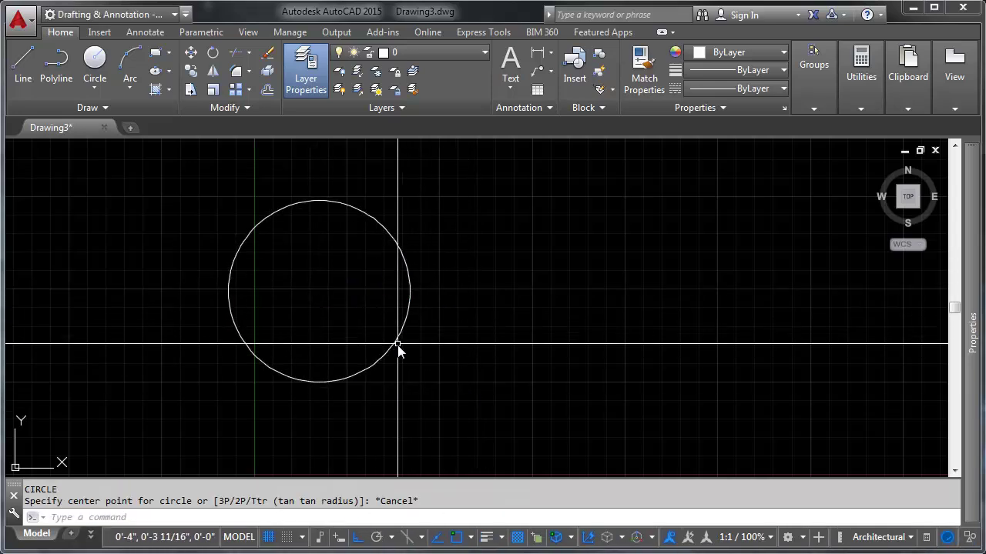
- Draw an M-shaped zigzag of four connected lines to the right of the circle, with ortho off
type("l")
key("Return")
left_click(432, 399)
key("F8")
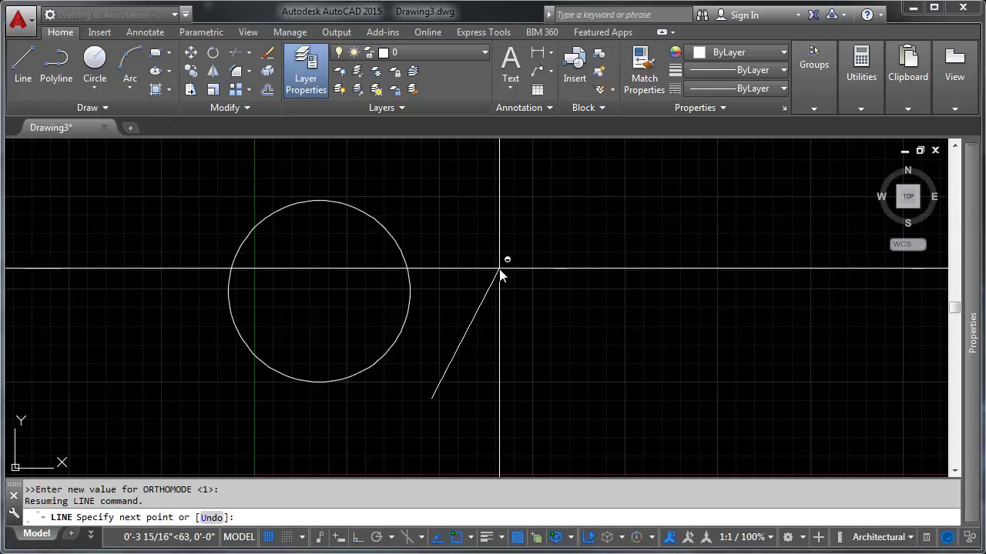
left_click(493, 266)
left_click(561, 368)
left_click(682, 293)
left_click(764, 398)
key("Return")
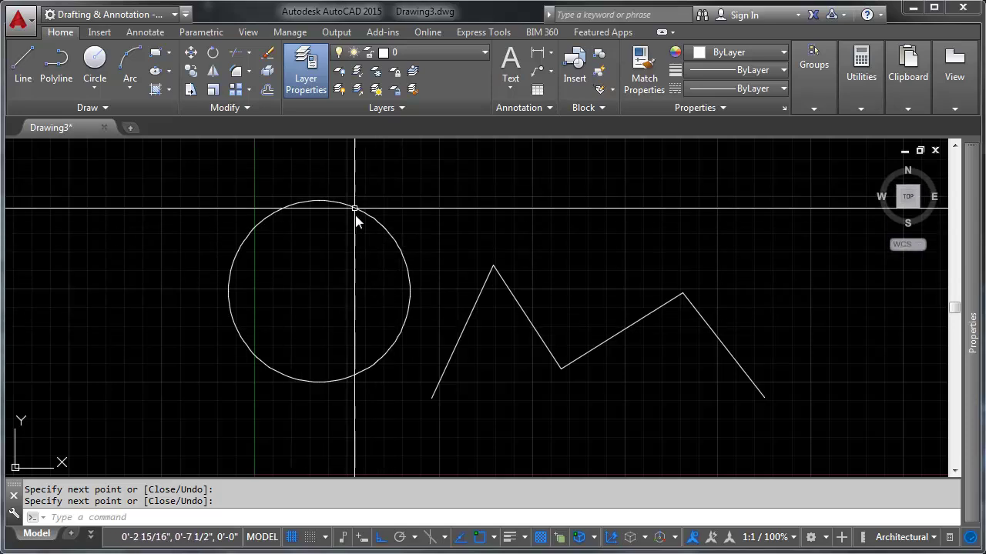
- Copy the circle once, using the zigzag's left end as base point and its middle valley vertex as second point
left_click(421, 174)
left_click(339, 256)
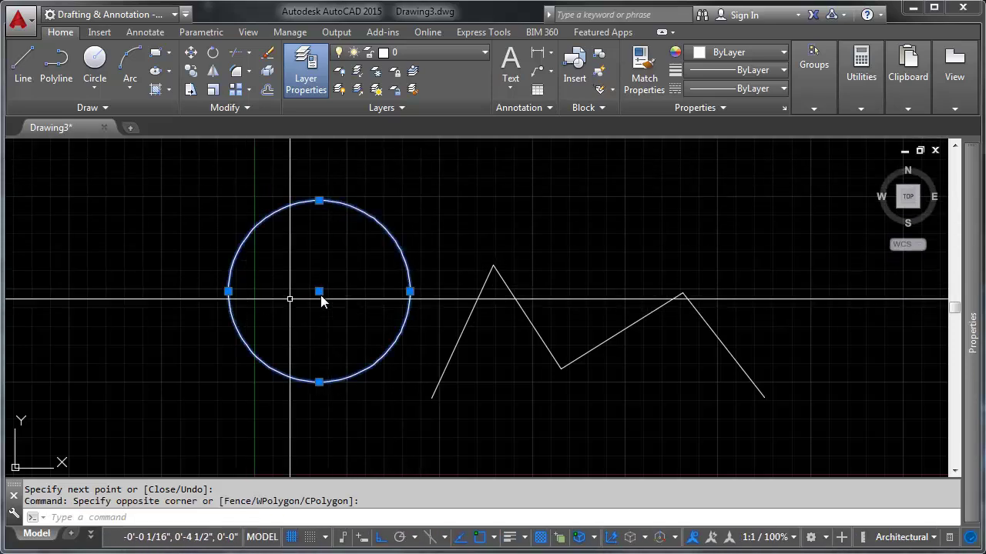
left_click(192, 89)
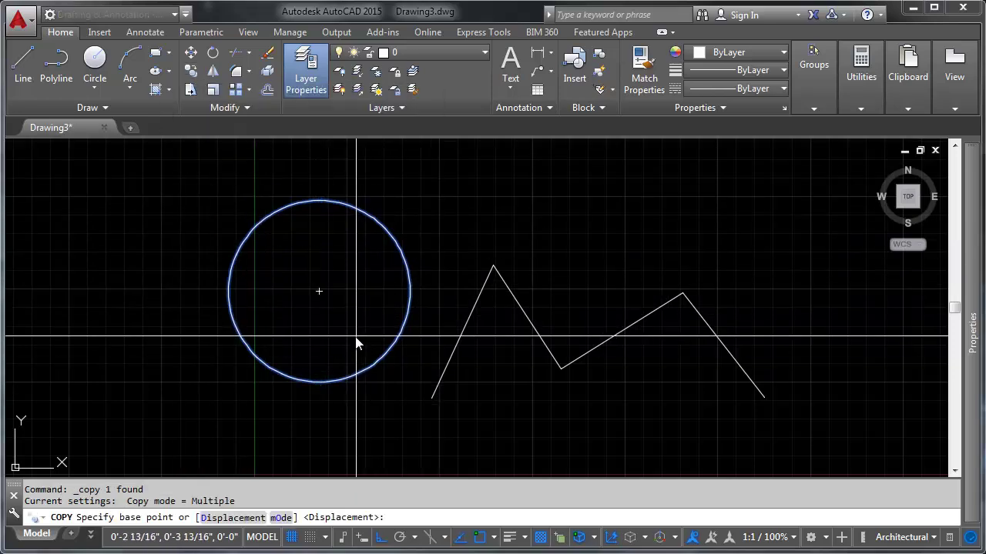
left_click(439, 408)
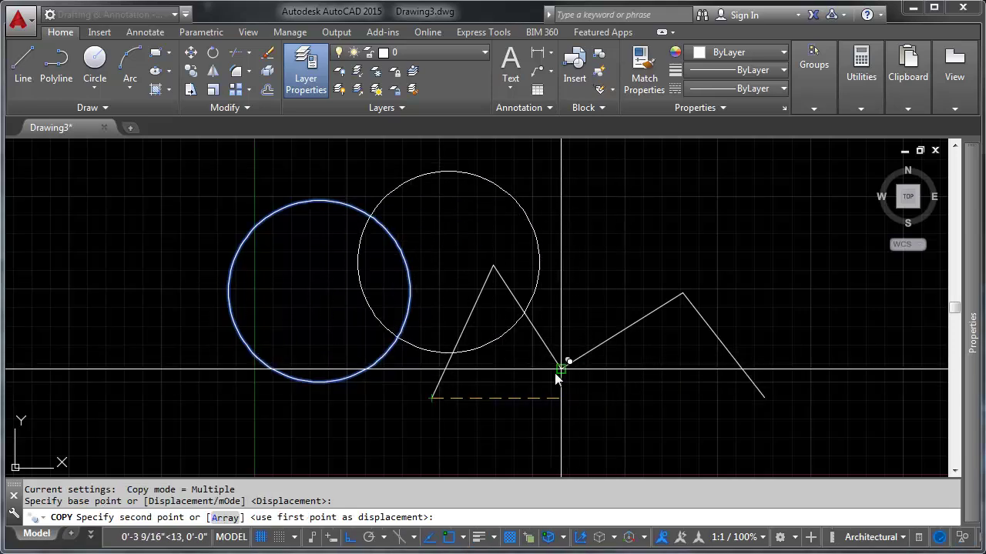
left_click(564, 371)
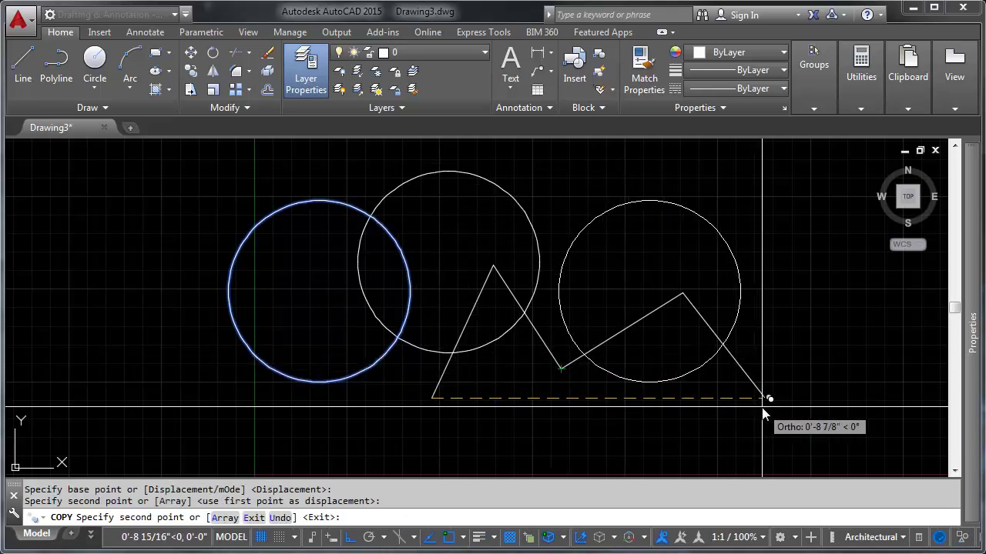
key("Return")
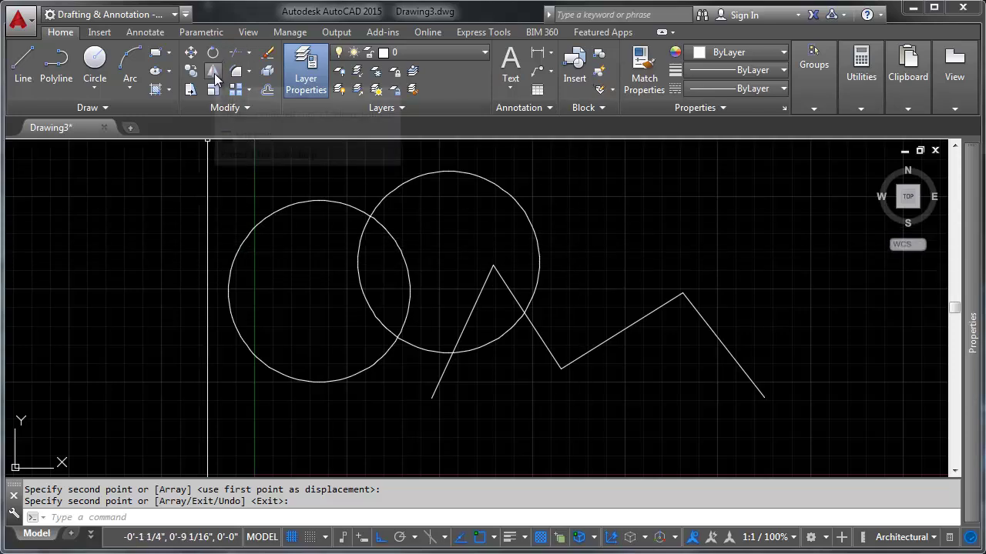
- Mirror both circles below the horizontal line through the zigzag's left and right ends, keeping the source circles
scroll(446, 251, "down", 4)
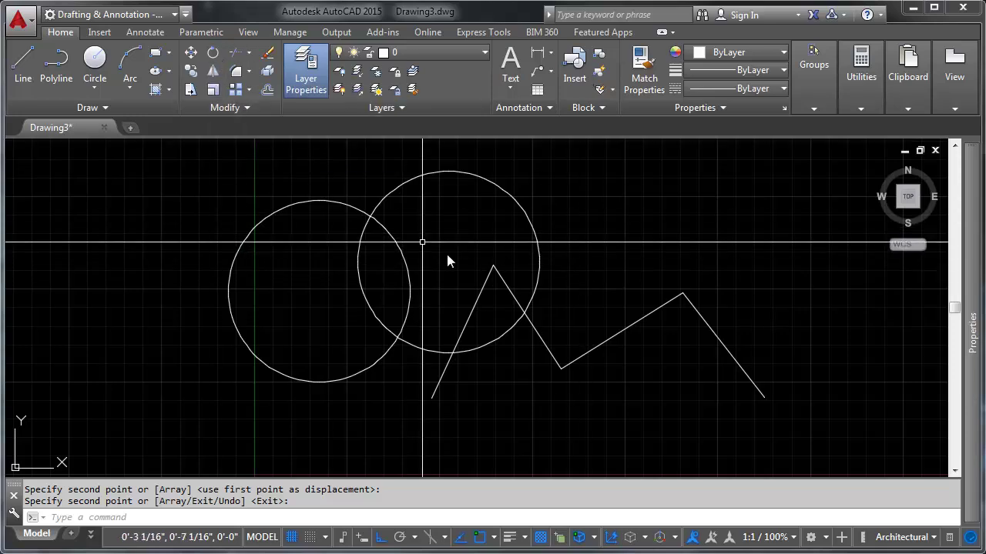
middle_click_drag(646, 314, 585, 313)
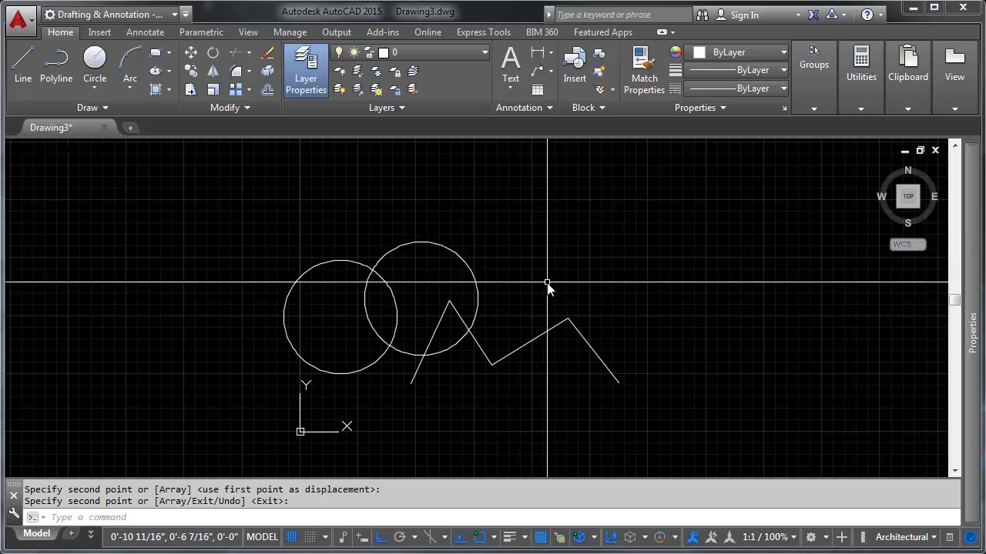
key("Return")
left_click(394, 214)
left_click(317, 287)
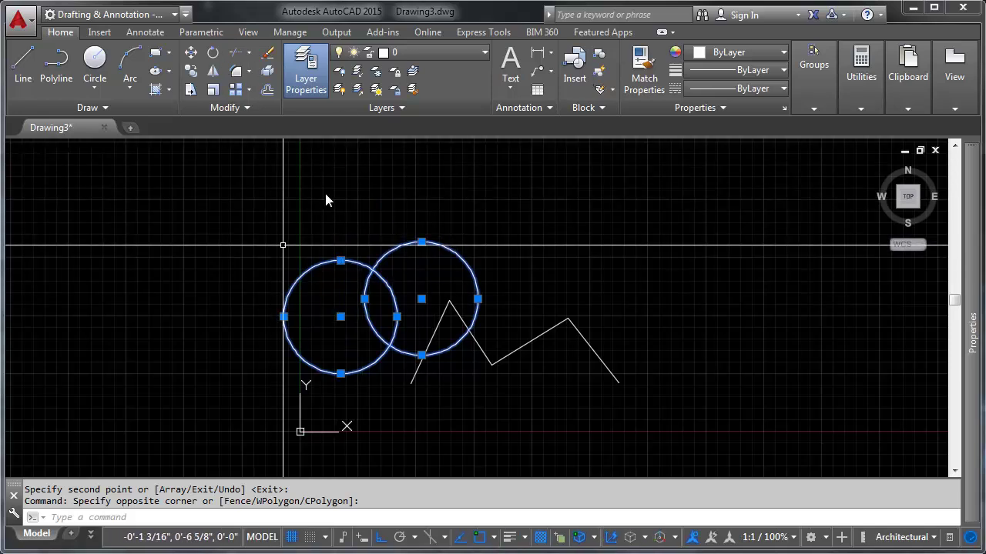
left_click(212, 70)
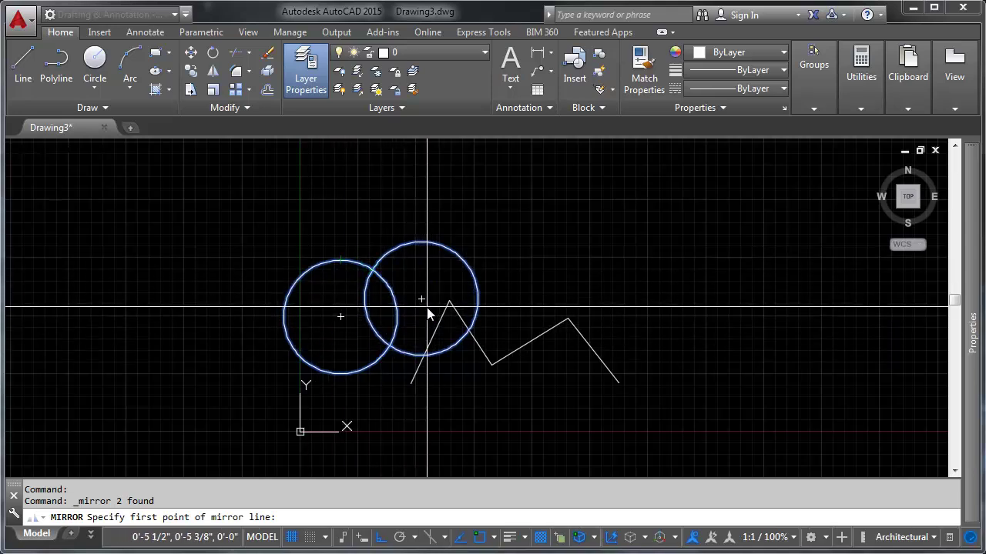
left_click(411, 382)
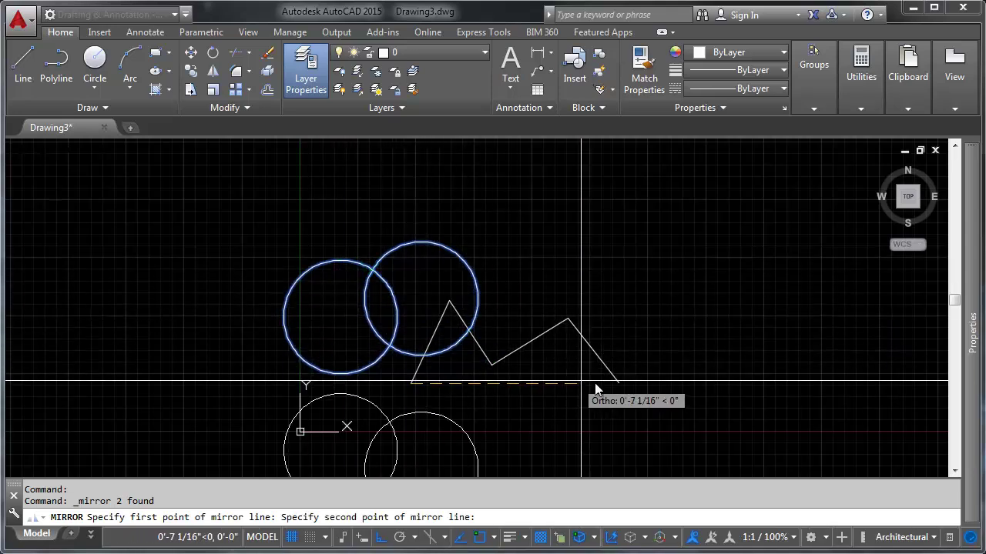
mouse_move(618, 393)
middle_mouse_down()
mouse_move(506, 275)
mouse_move(486, 235)
middle_mouse_up()
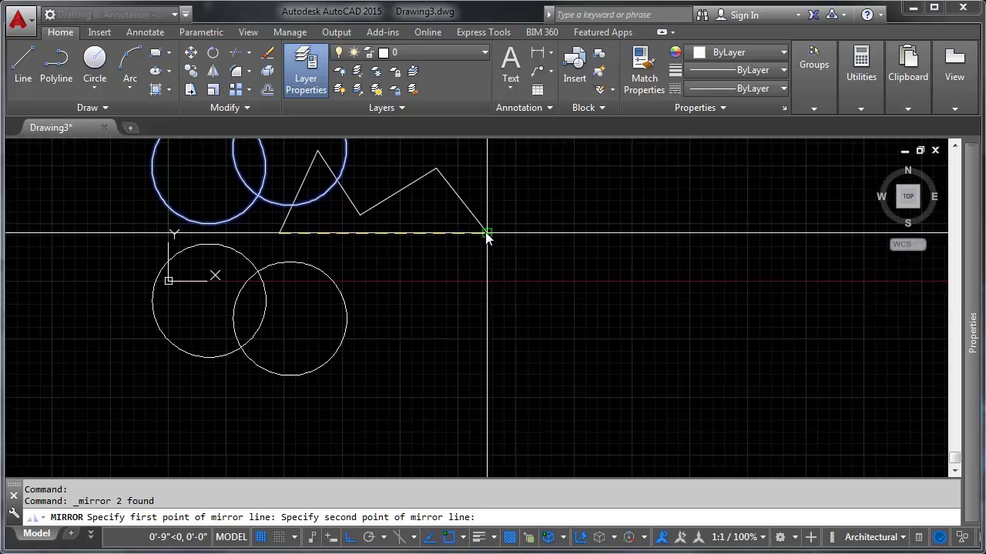
left_click(486, 236)
middle_click_drag(278, 298, 422, 319)
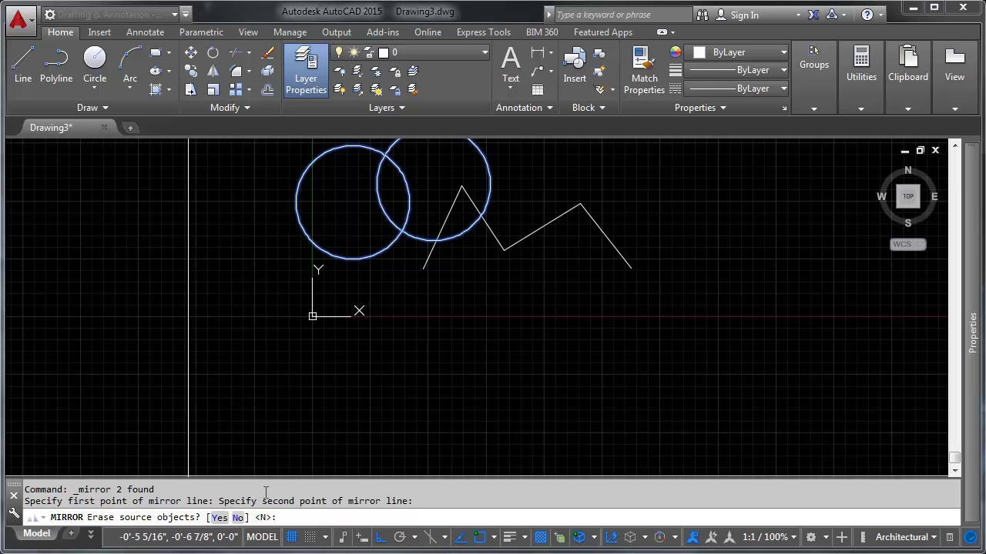
key("Return")
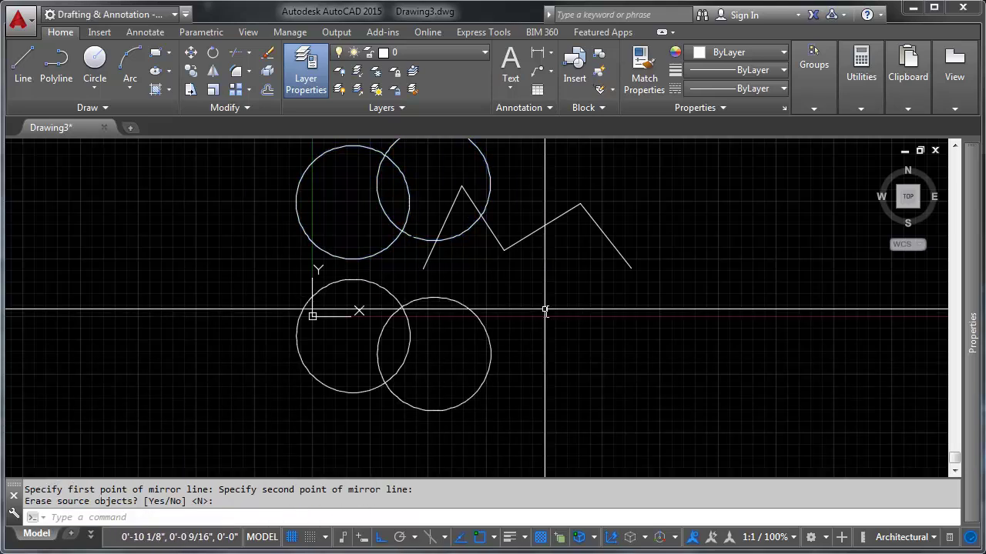
- Mirror the four zigzag lines downward across the horizontal line through their outer ends, keeping the source lines
middle_click_drag(536, 327, 524, 356)
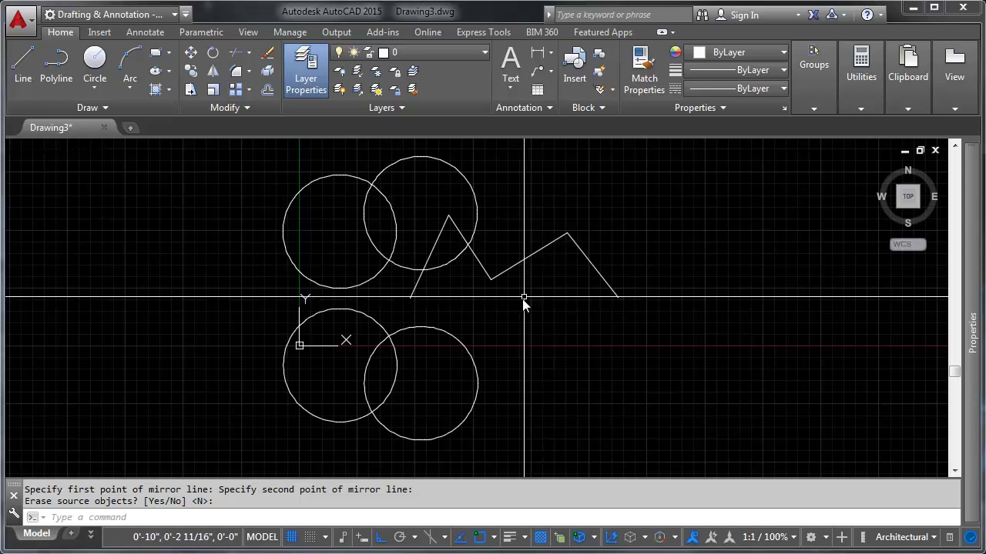
key("Escape")
left_click(539, 248)
left_click(499, 263)
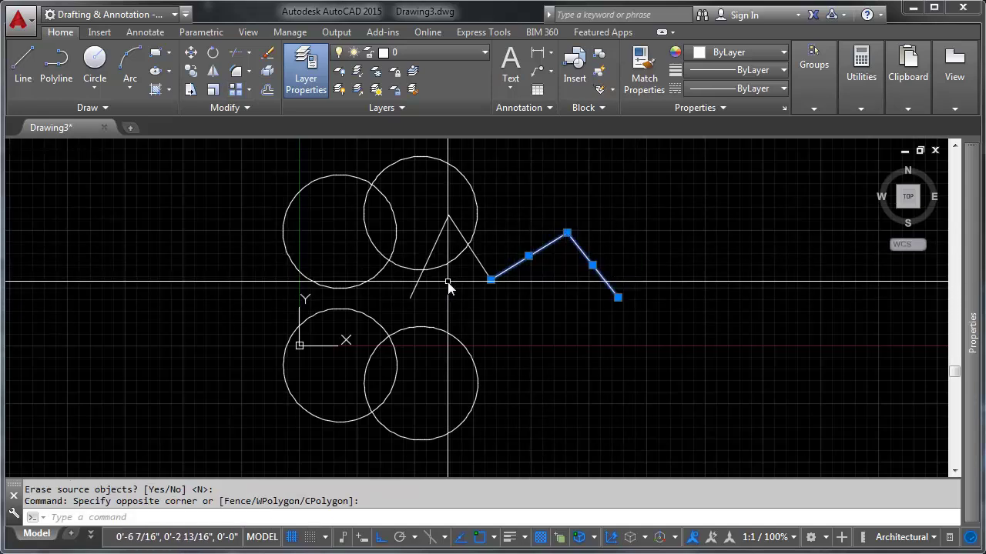
left_click(440, 293)
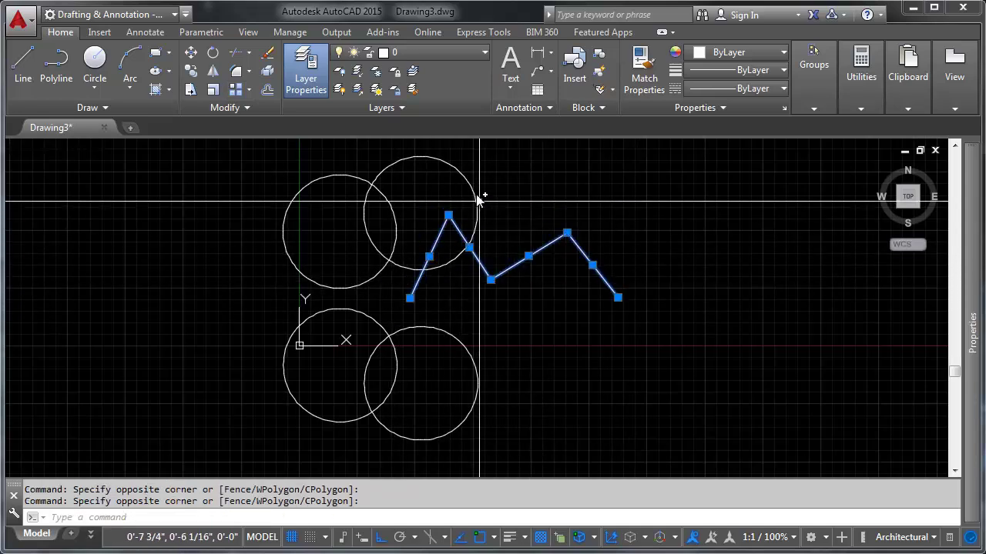
left_click(213, 71)
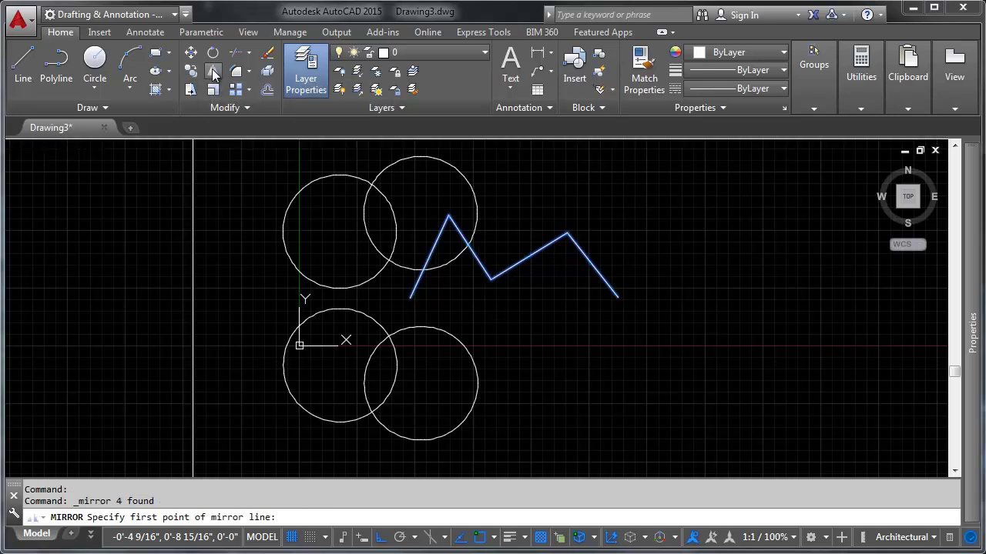
left_click(410, 298)
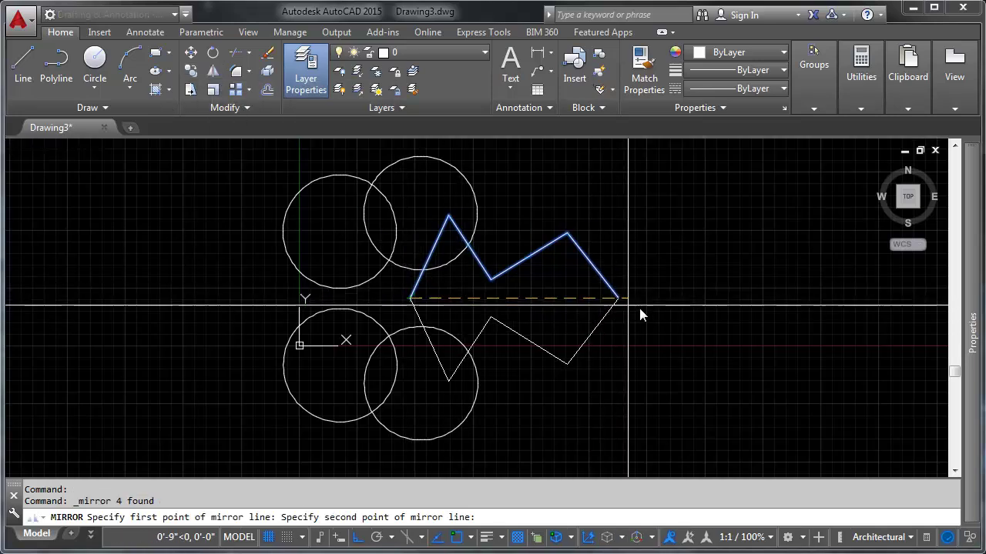
left_click(711, 341)
key("Return")
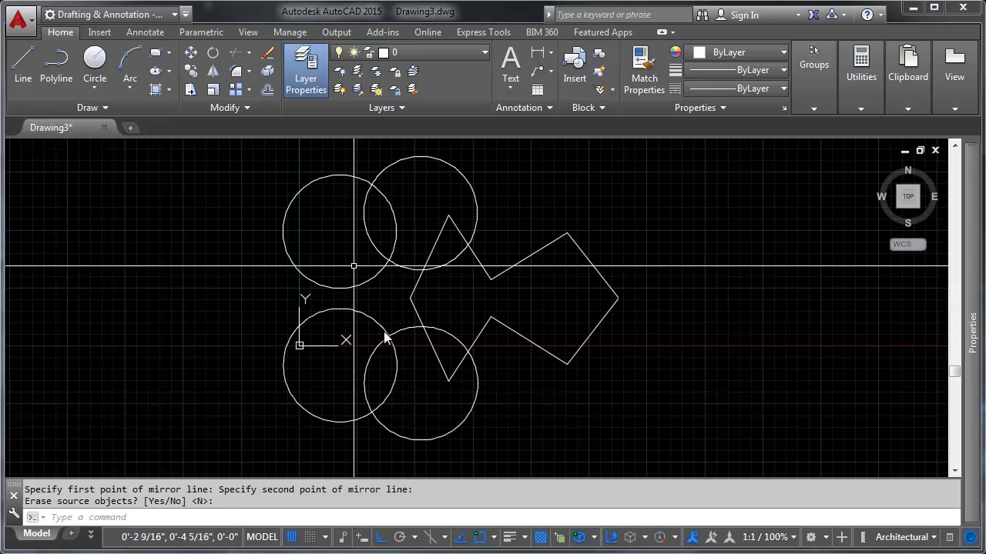
scroll(537, 322, "down", 4)
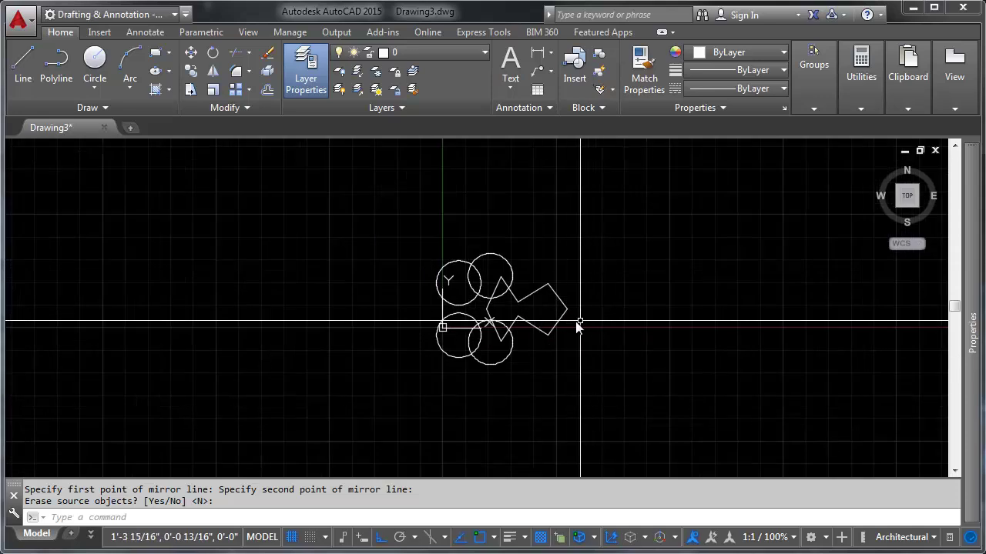
- Mirror all four circles and the zigzag outline across a slanted line drawn freehand with ortho off, erasing the source objects
scroll(539, 325, "up", 4)
scroll(485, 285, "down", 1)
middle_click_drag(486, 283, 449, 295)
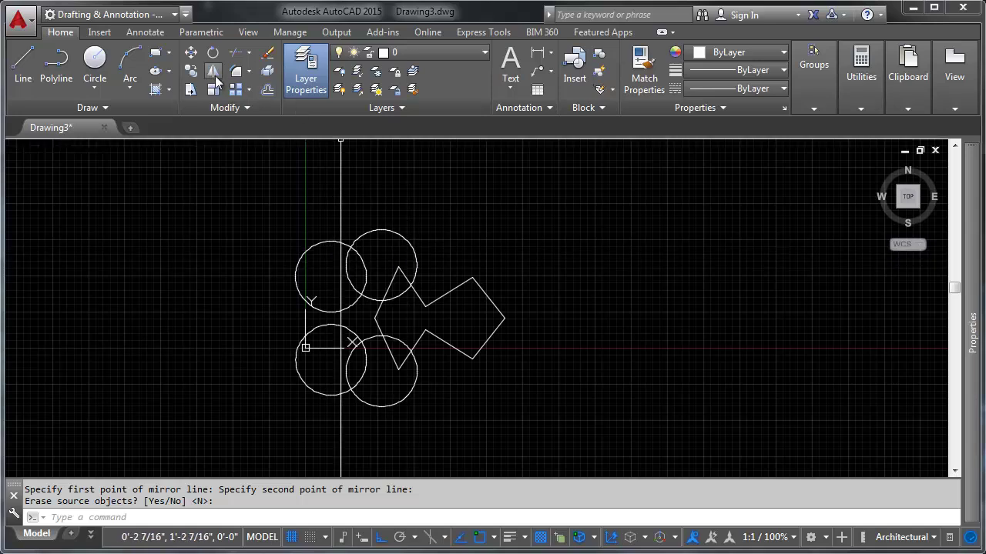
key("Return")
left_click(517, 214)
left_click(260, 418)
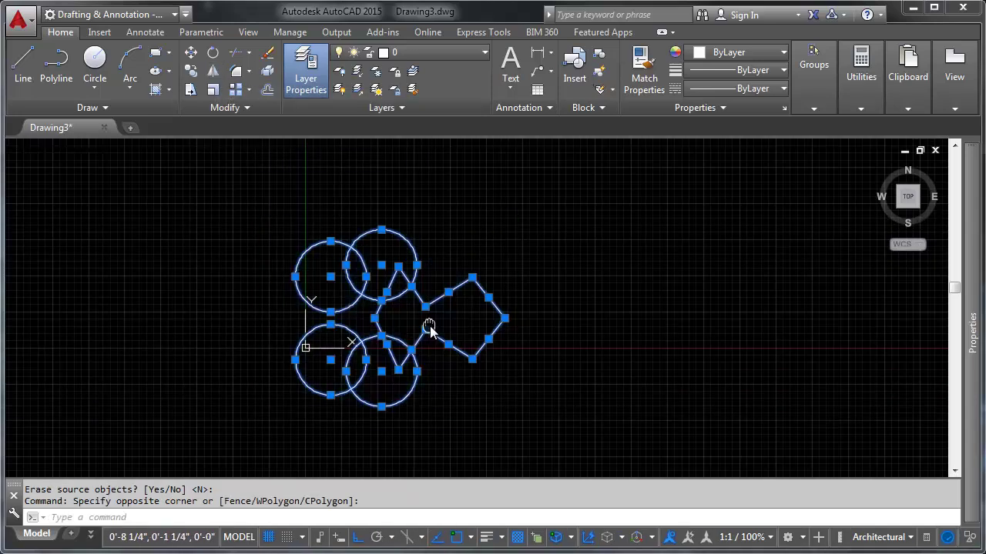
middle_click_drag(429, 330, 570, 314)
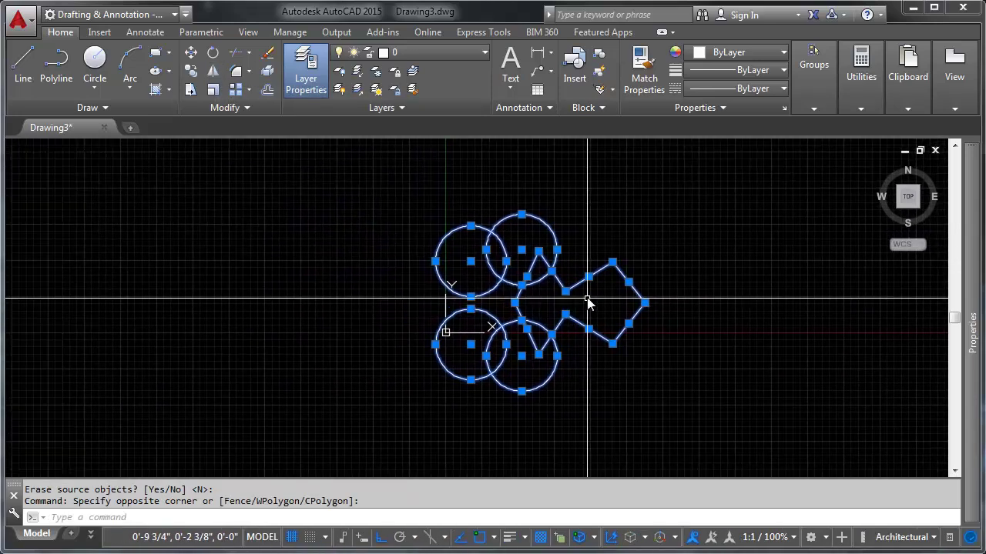
left_click(213, 70)
left_click(699, 208)
middle_click_drag(705, 323, 498, 359)
key("F8")
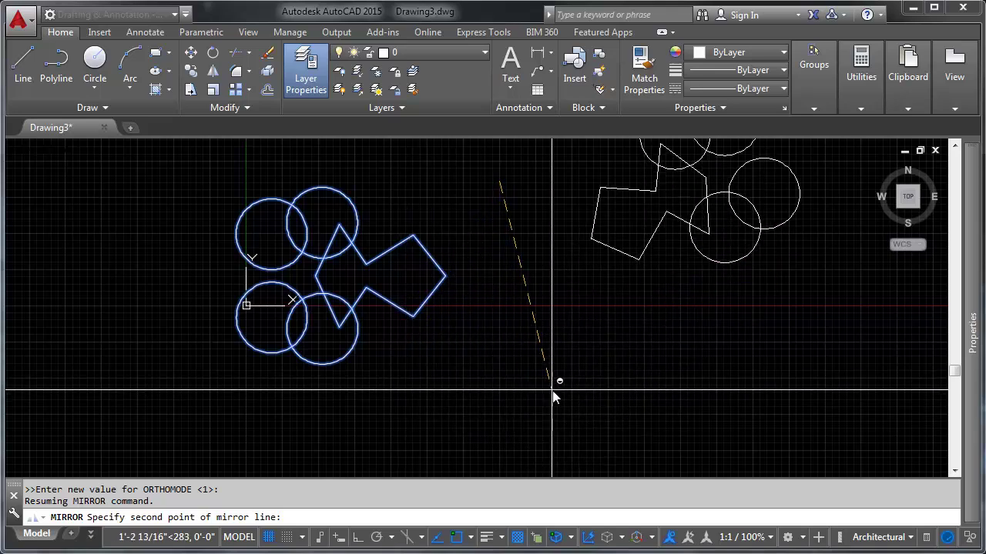
left_click(398, 379)
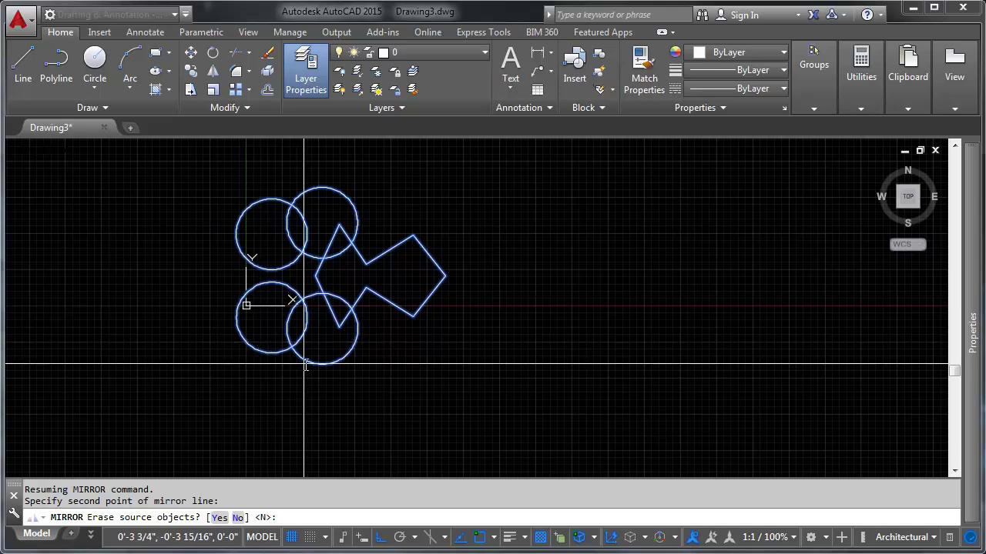
type("y")
key("Return")
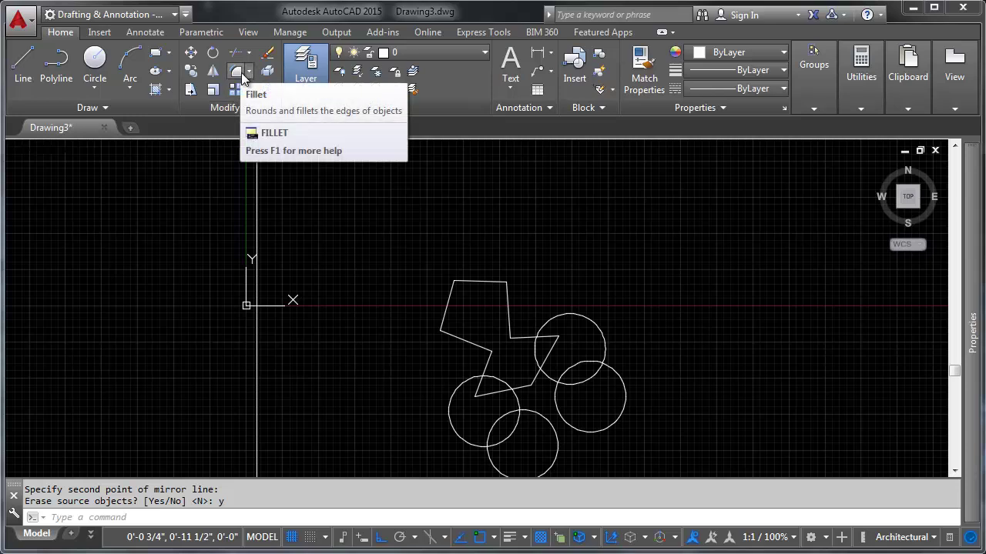
left_click(250, 74)
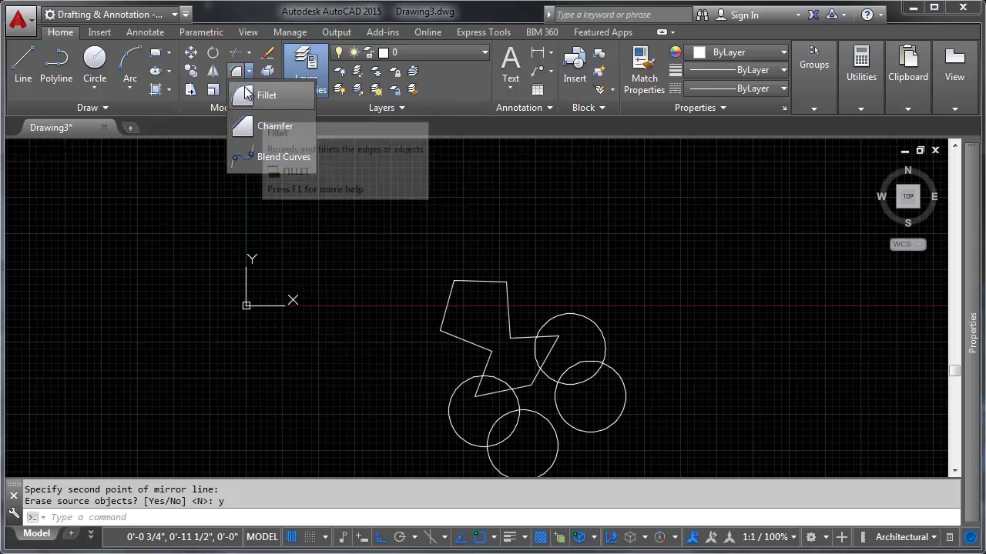
left_click(448, 132)
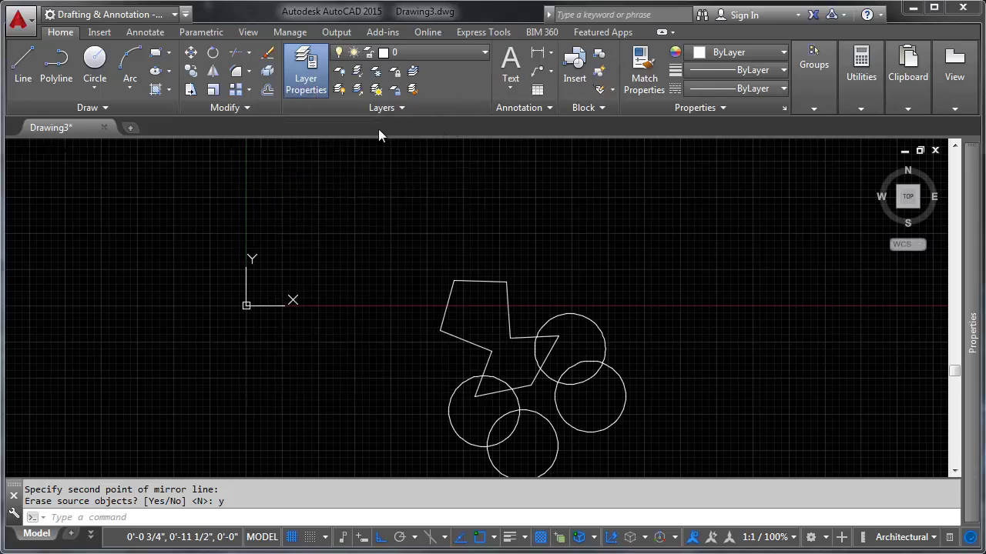
middle_click_drag(634, 290, 603, 254)
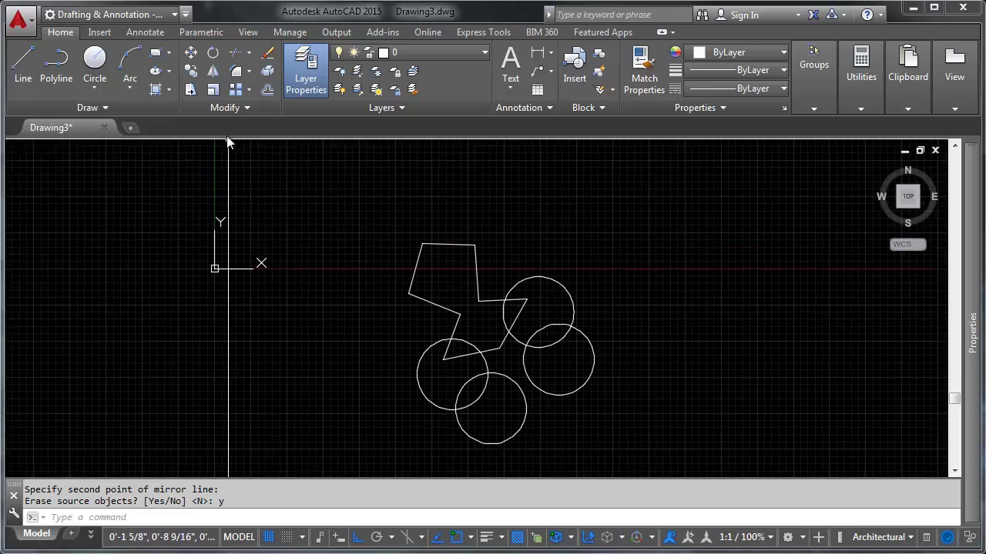
mouse_move(590, 213)
middle_mouse_down()
mouse_move(463, 275)
mouse_move(438, 315)
middle_mouse_up()
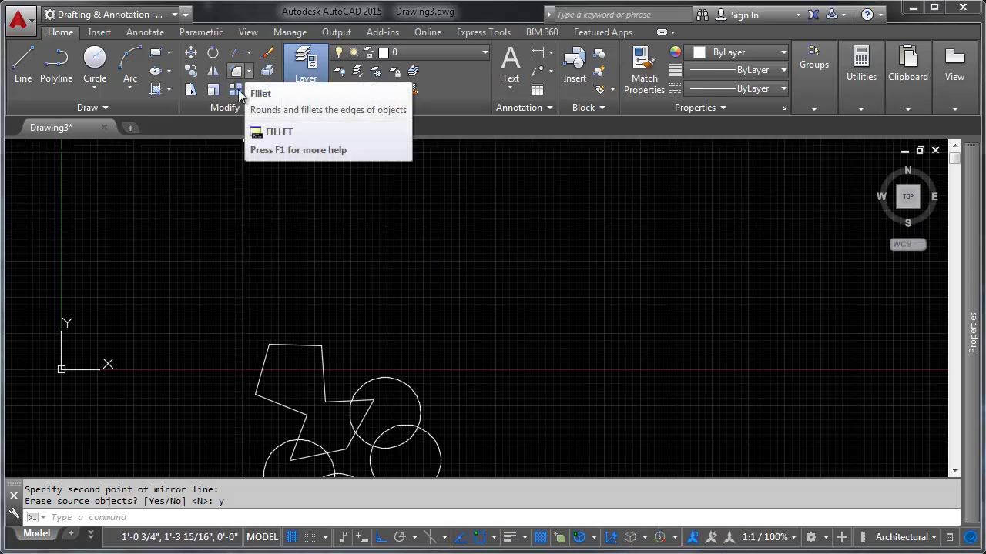
- Try to fillet the outline's upper-left corner between the slanted side and the top line, using the current zero radius
middle_click_drag(444, 316, 495, 231)
scroll(308, 223, "up", 3)
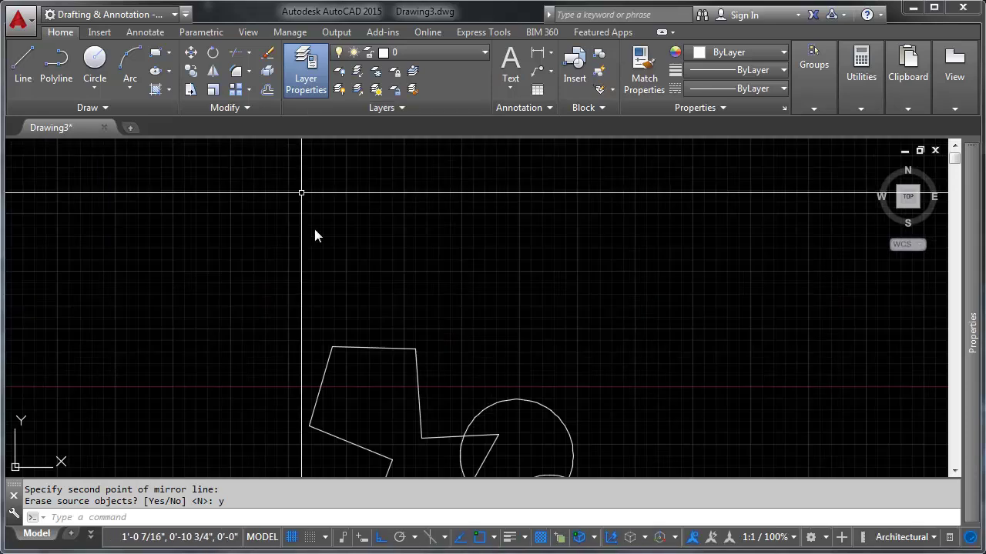
left_click(238, 73)
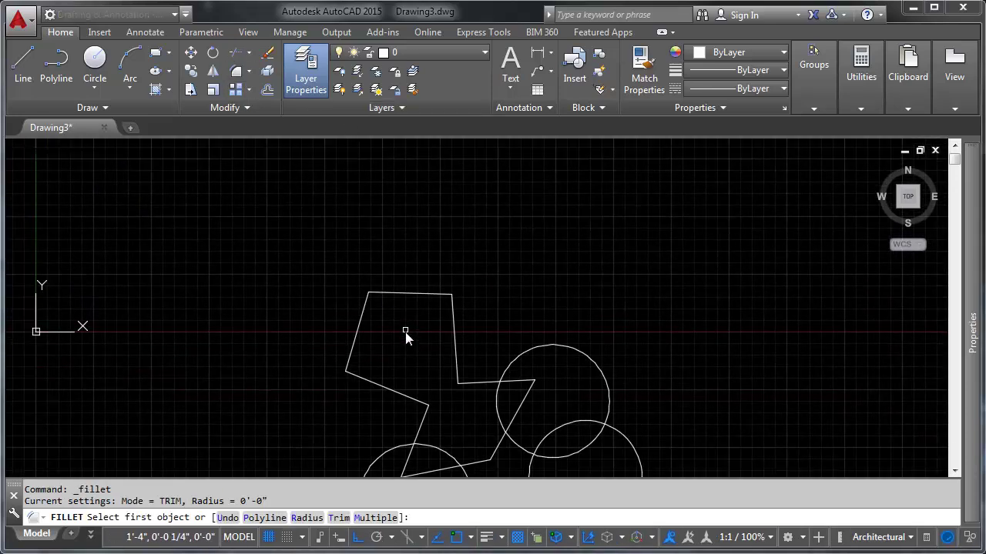
scroll(368, 329, "up", 2)
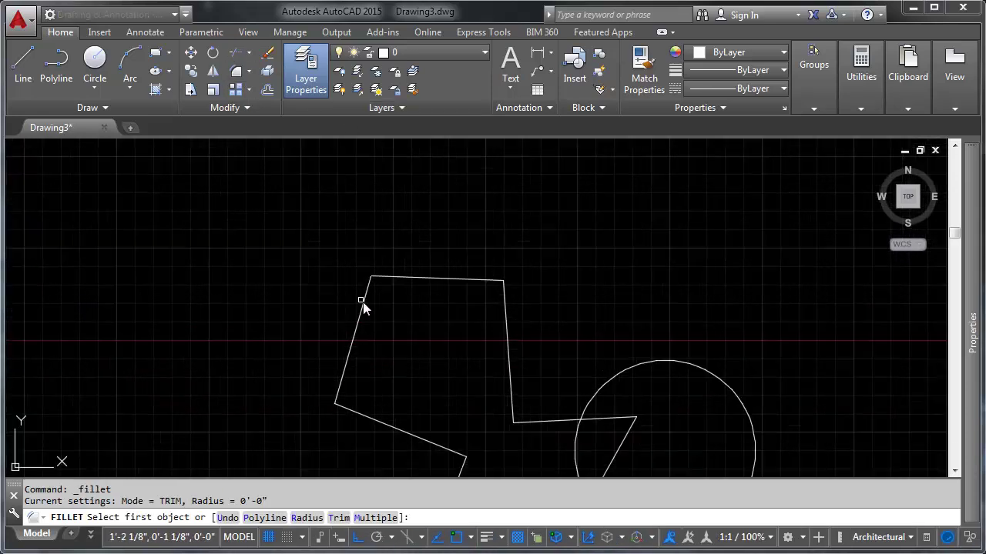
left_click(362, 302)
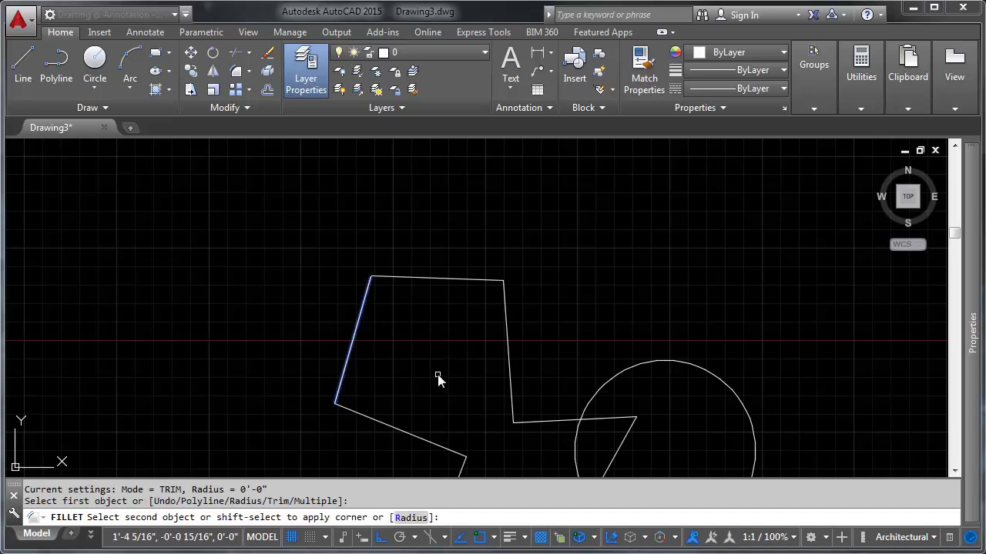
left_click(402, 279)
scroll(370, 260, "up", 3)
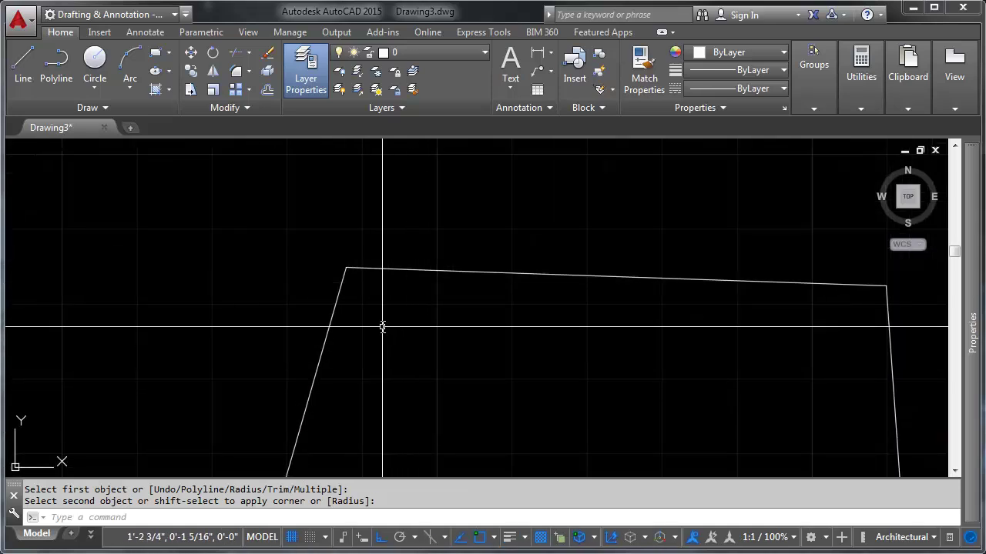
scroll(387, 334, "down", 5)
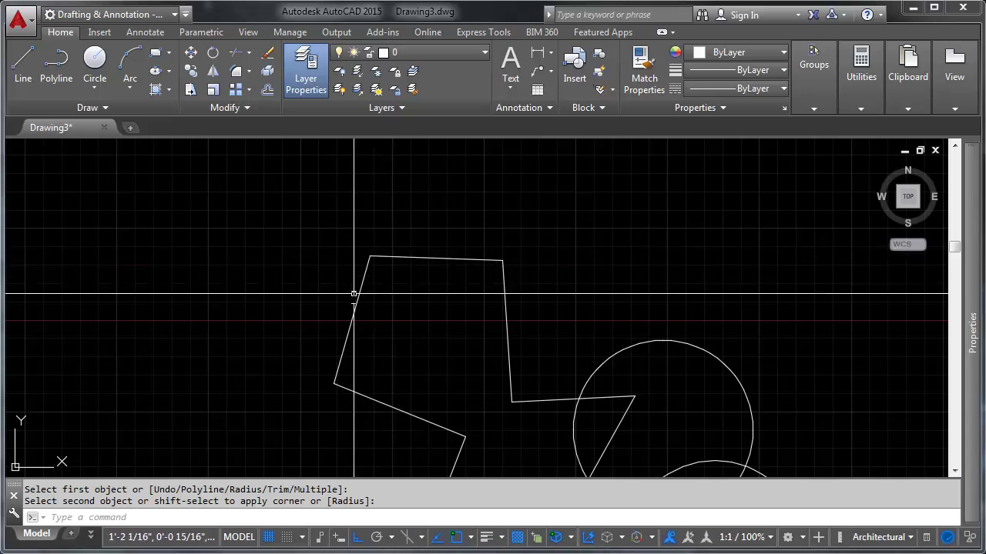
- Try to fillet the outline's upper-left corner with a radius of 5 inches
left_click(237, 70)
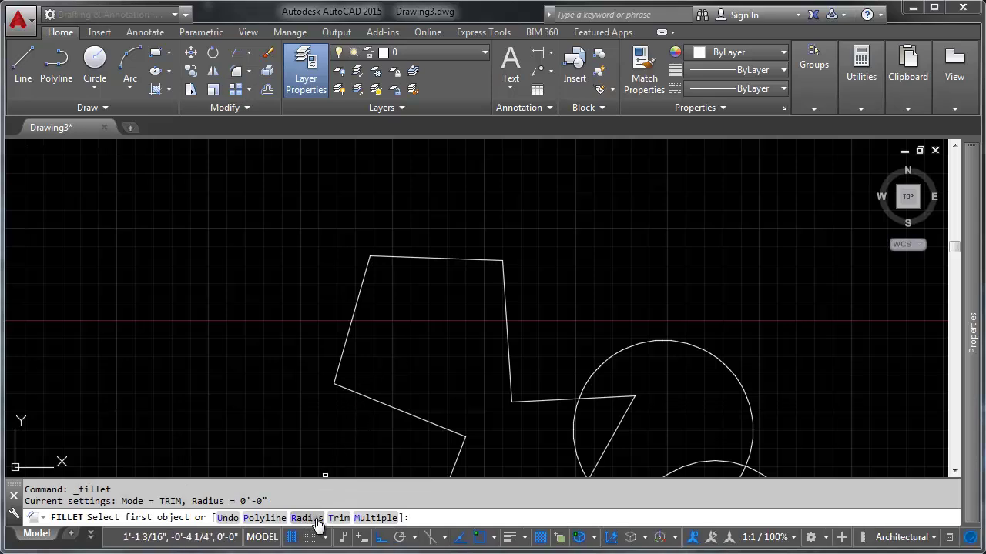
key("Return")
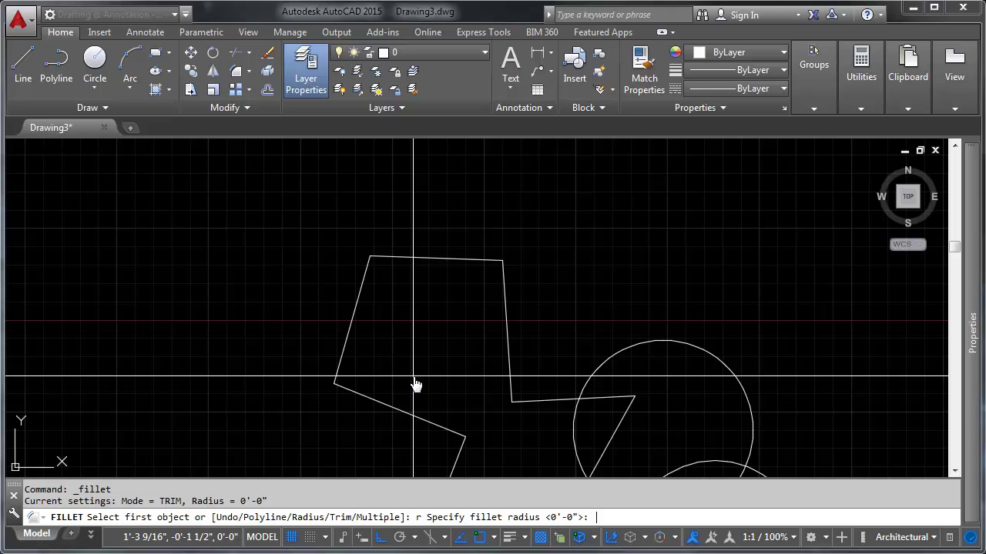
type("5")
key("Return")
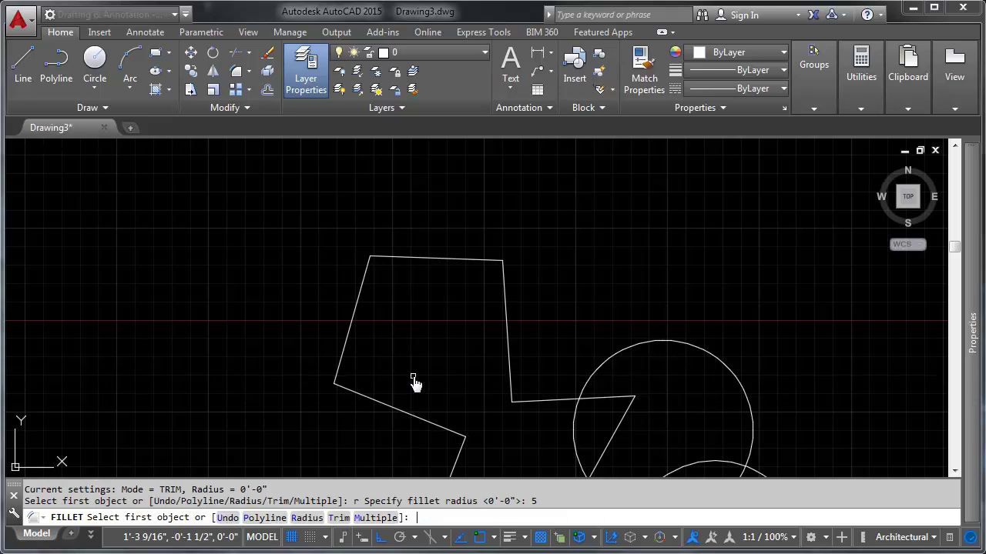
left_click(361, 285)
left_click(402, 257)
left_click(406, 259)
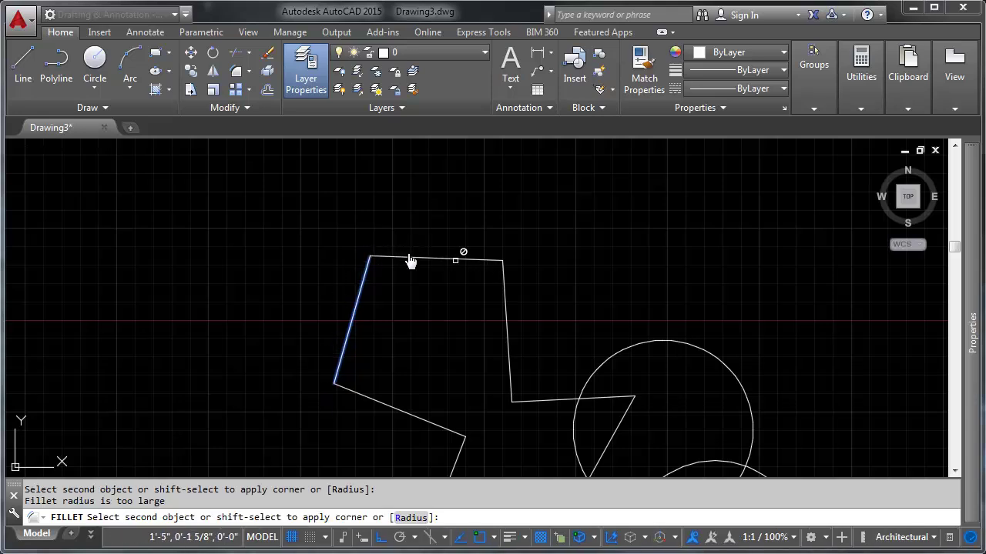
scroll(373, 258, "down", 4)
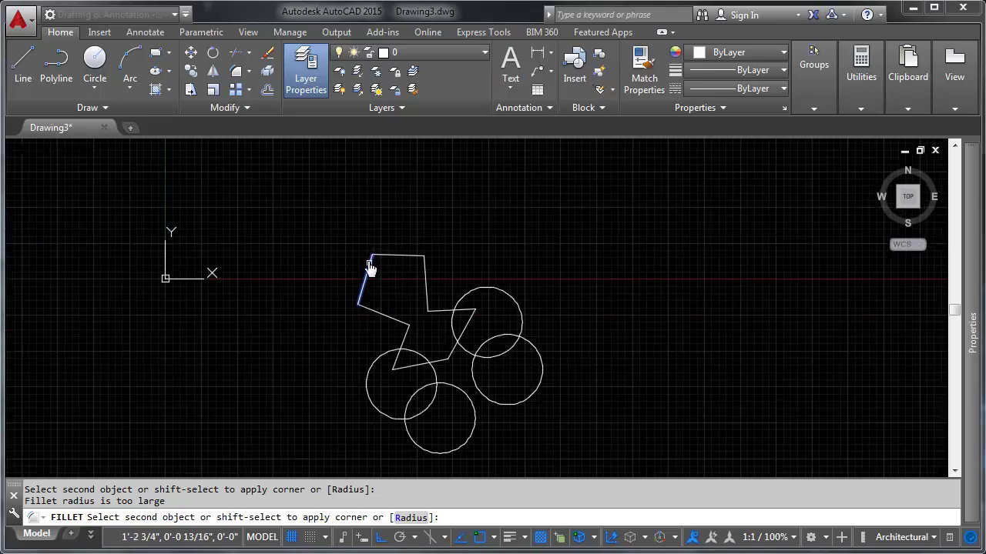
scroll(369, 267, "up", 4)
key("Escape")
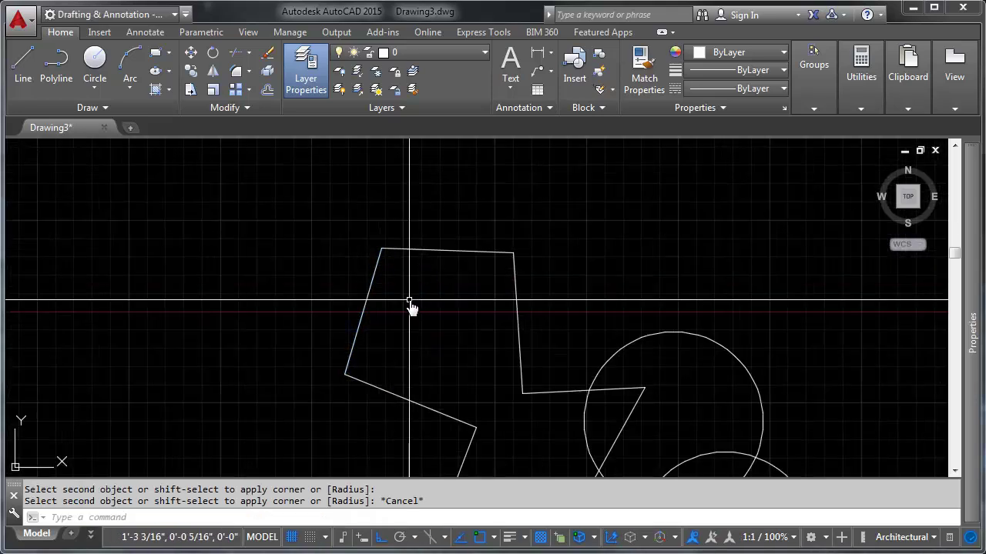
- Fillet the outline's upper-left corner with a radius of 1 inch and check the resulting arc
left_click(239, 73)
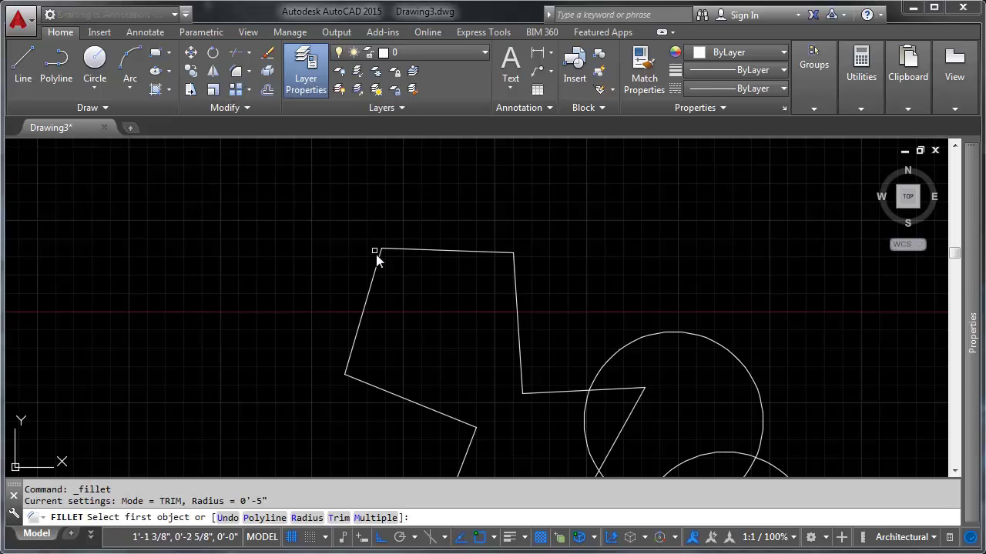
type("r")
key("Return")
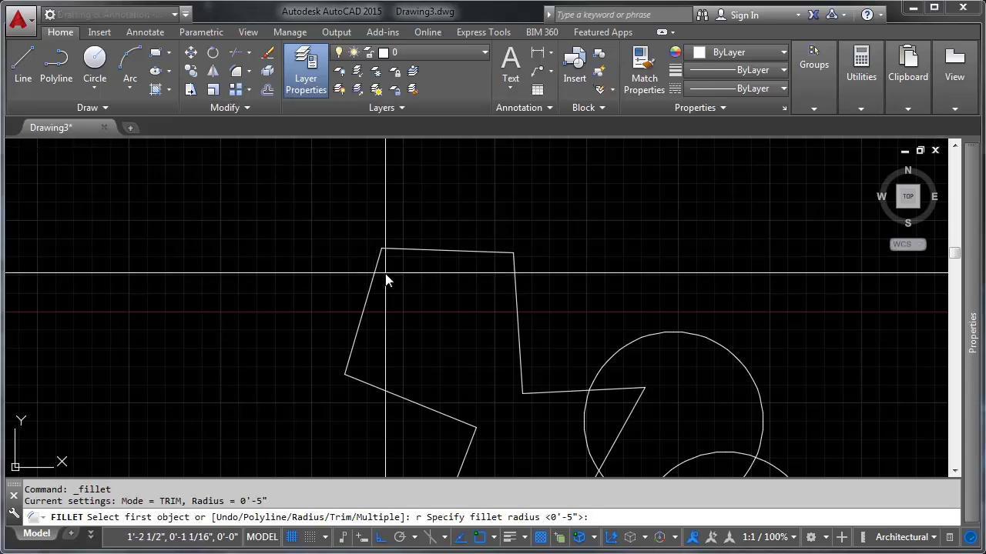
type("1")
key("Return")
left_click(374, 274)
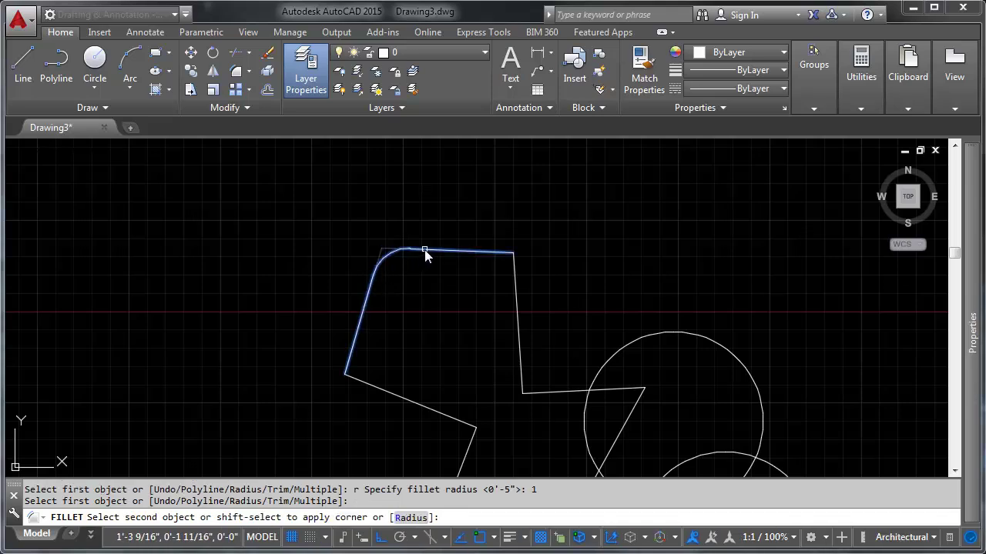
left_click(425, 249)
scroll(397, 270, "up", 3)
left_click_drag(385, 279, 358, 224)
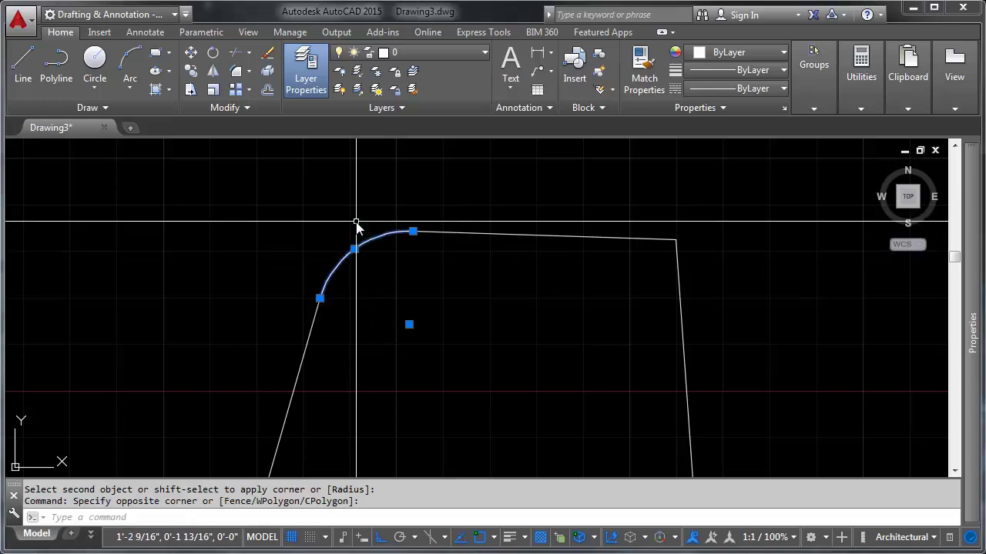
scroll(359, 231, "down", 3)
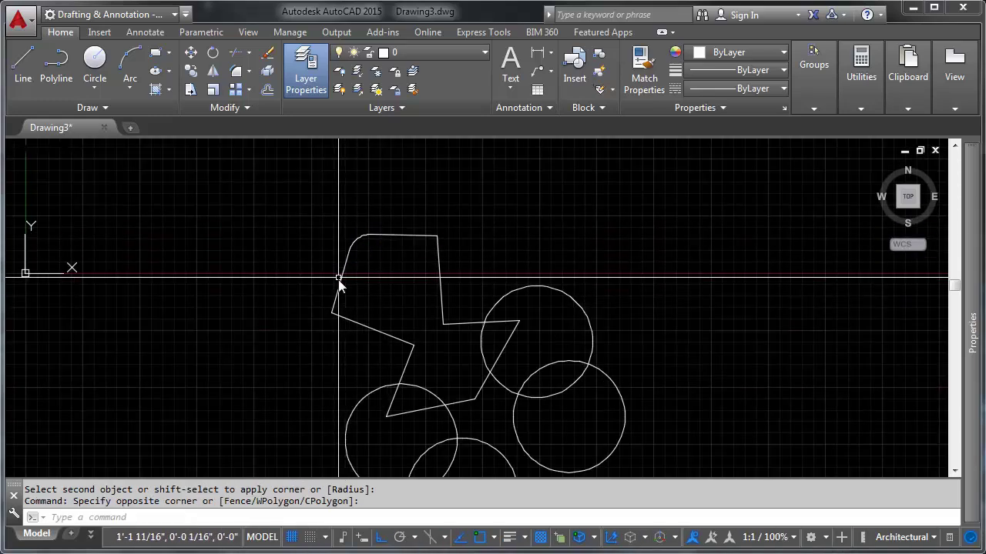
key("Escape")
- Draw a single line sloping gently up to the right, in the free space to the upper right of the outline
scroll(427, 271, "down", 4)
middle_click_drag(448, 286, 402, 315)
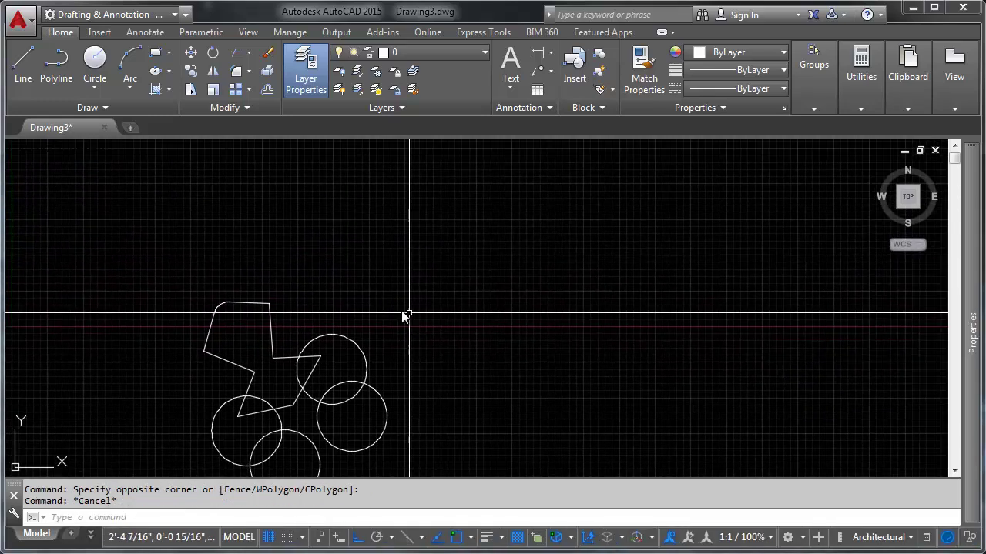
type("l")
key("Return")
left_click(332, 293)
key("F8")
left_click(413, 249)
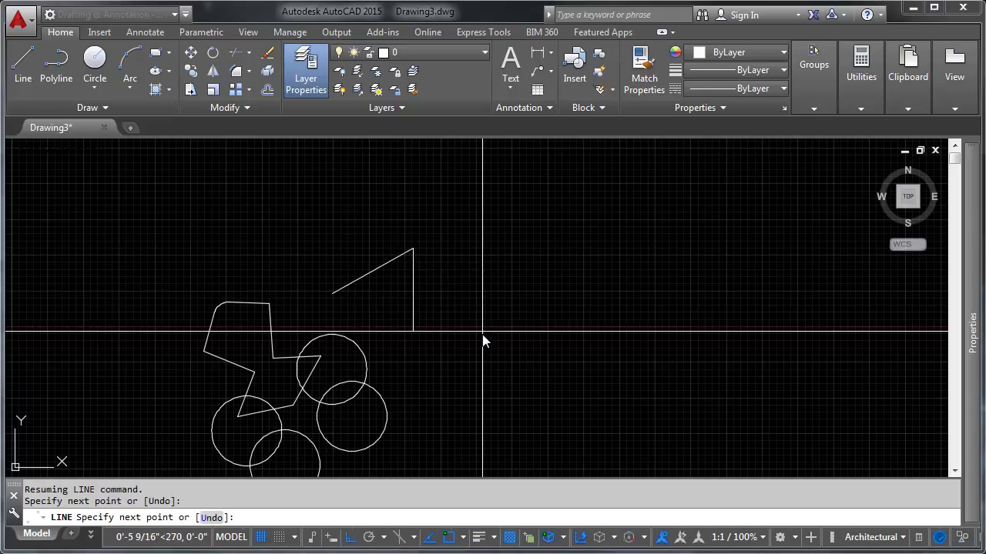
key("Return")
- Draw a second, steeper separate line rising to the right of the circles, with ortho off
key("Return")
left_click(448, 404)
key("F8")
key("F8")
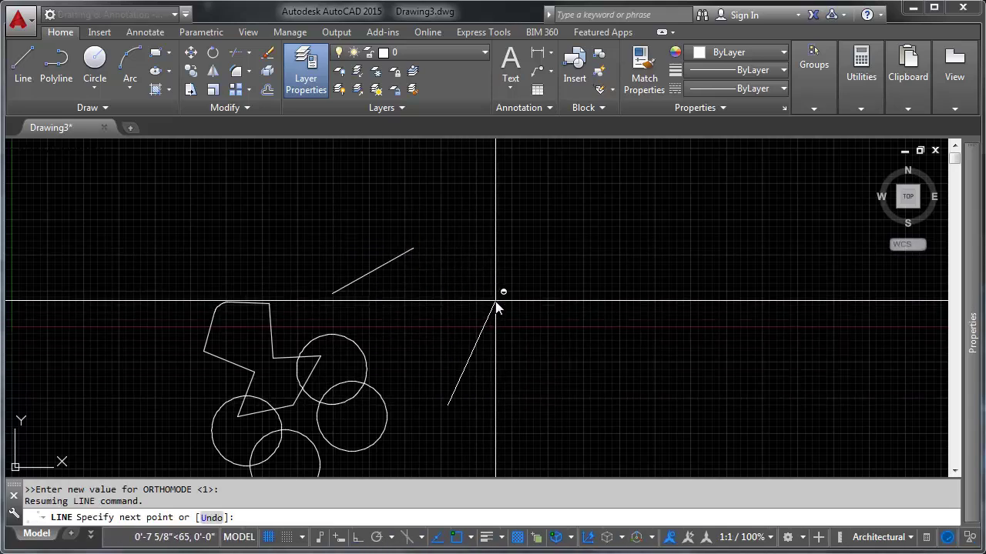
left_click(495, 301)
key("Return")
- Fillet the two separate slanted lines with radius 0 at their upper ends so they meet in a sharp corner
middle_click_drag(466, 284, 409, 362)
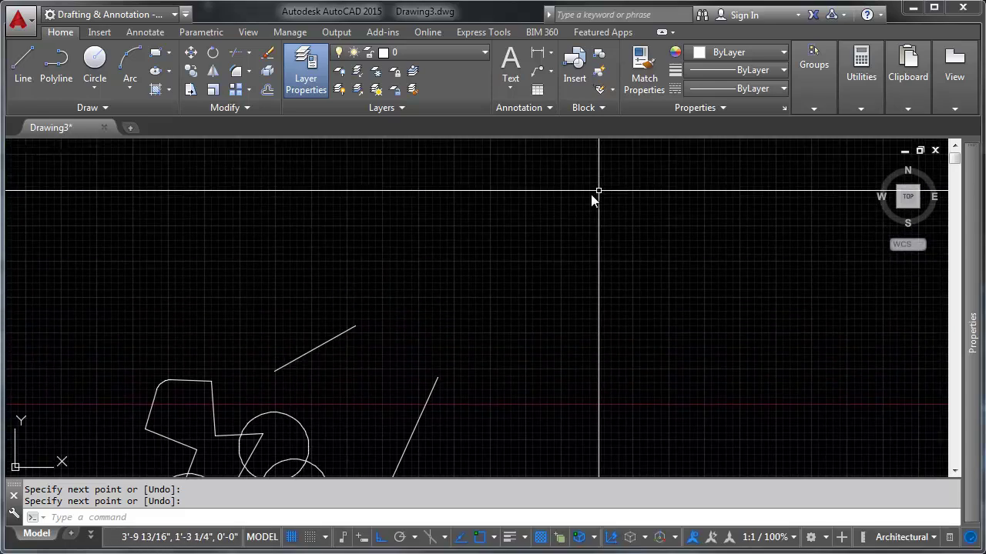
left_click(236, 72)
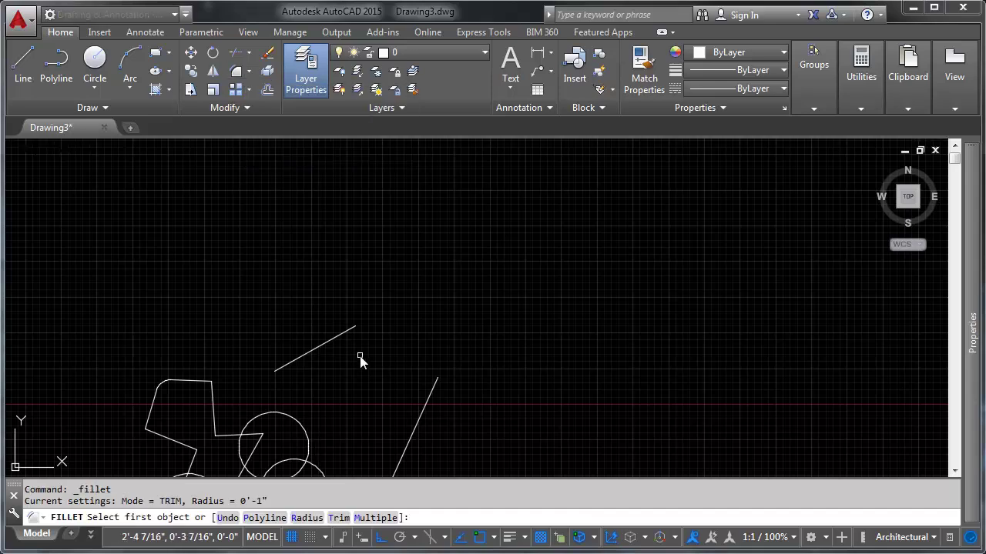
type("r")
key("Return")
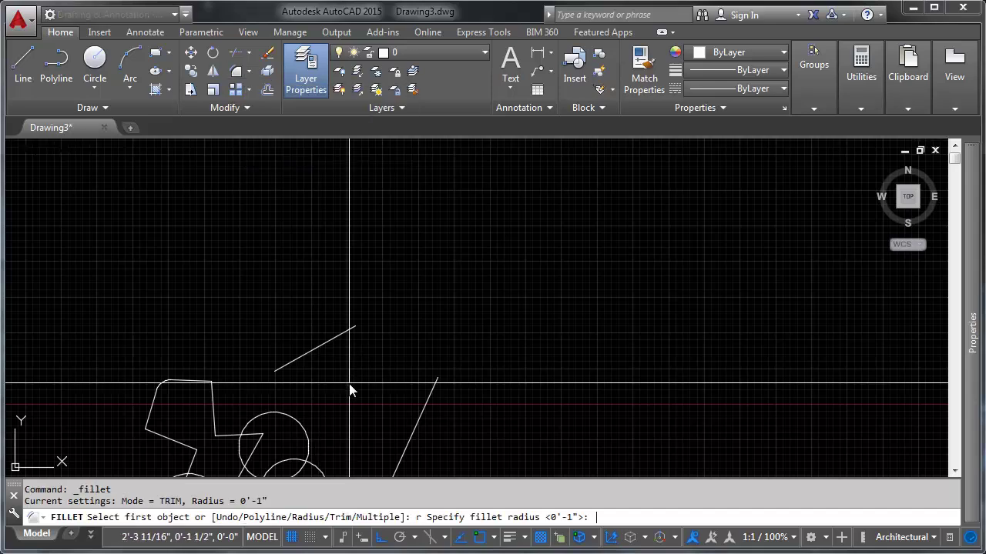
type("0")
key("Return")
left_click(348, 331)
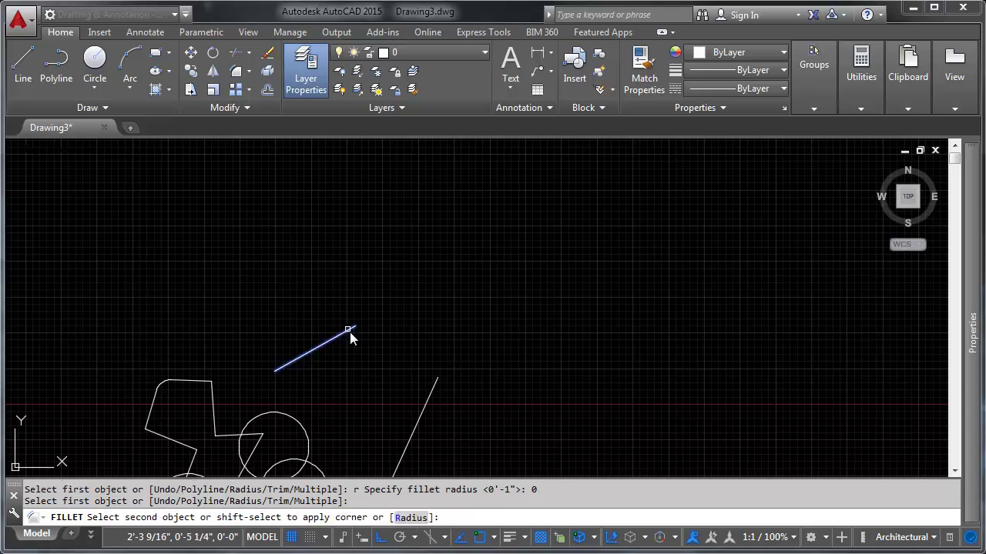
left_click(434, 404)
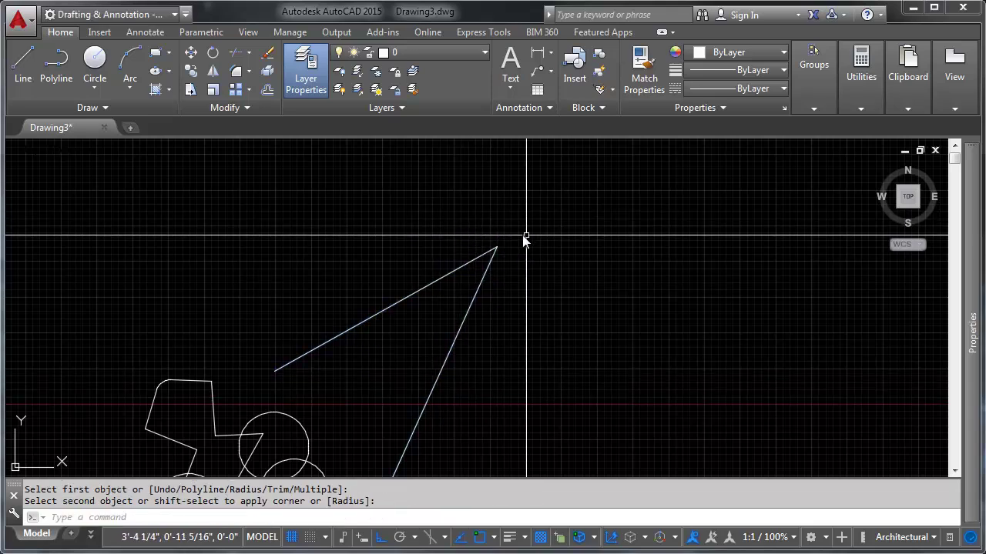
- Draw a single vertical line in the free space to the right of the sharp corner
scroll(466, 344, "down", 4)
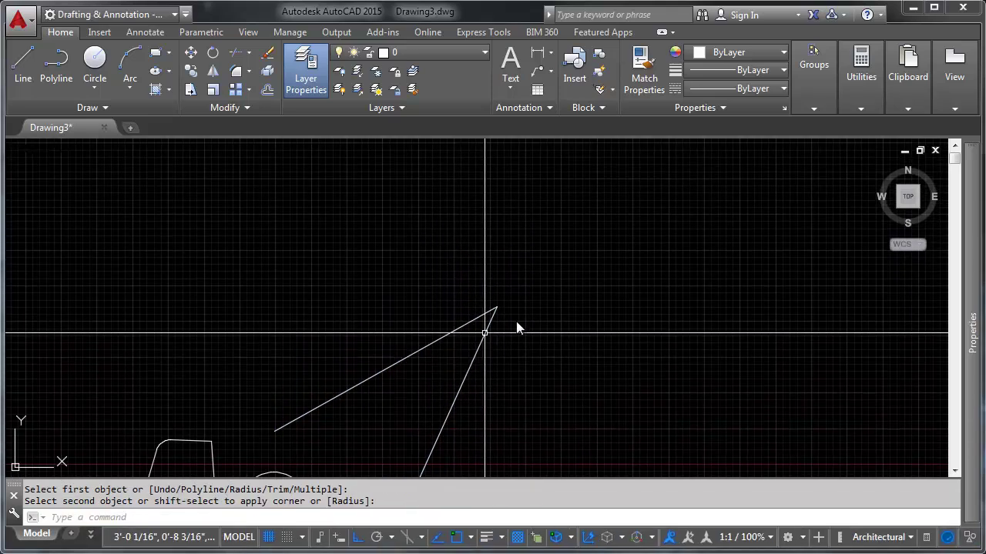
scroll(551, 312, "down", 1)
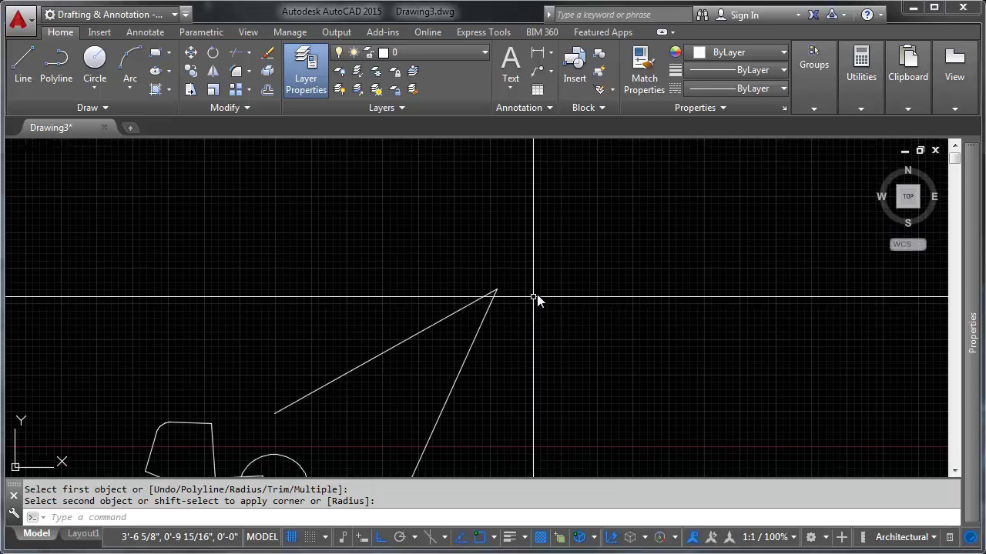
type("l")
key("Return")
left_click(636, 208)
left_click(636, 327)
key("Return")
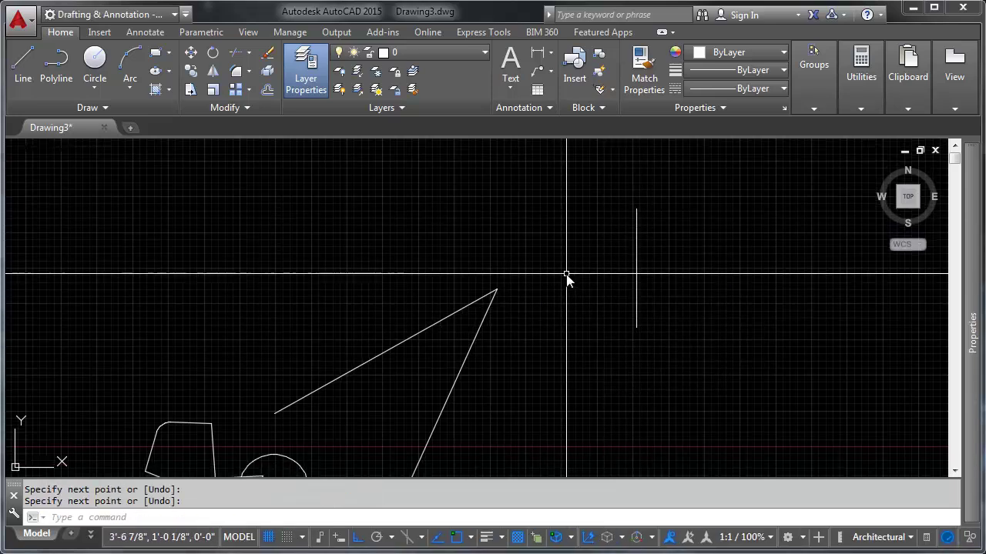
- Draw a long line sloping down to the right across the vertical line, with ortho off
key("Return")
left_click(530, 232)
key("F8")
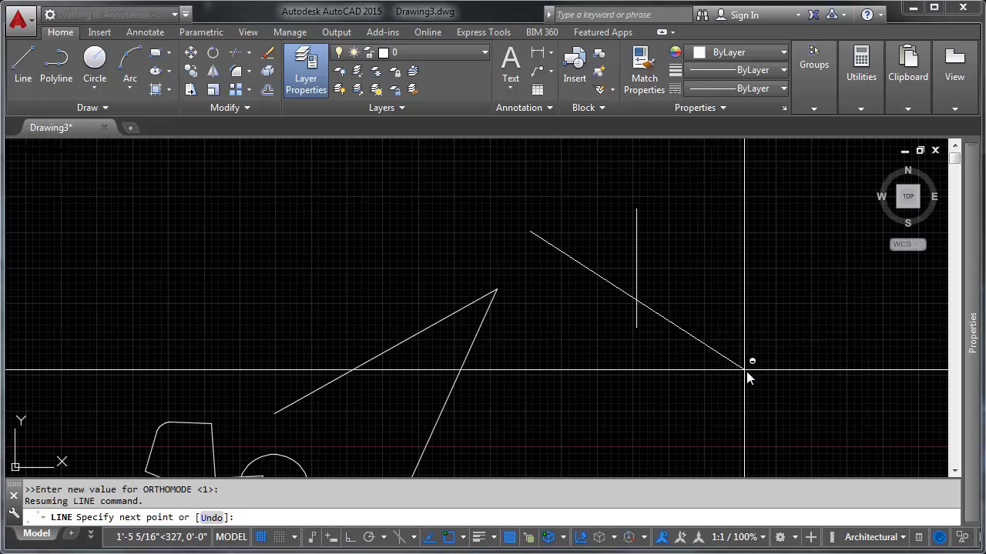
left_click(822, 436)
key("Return")
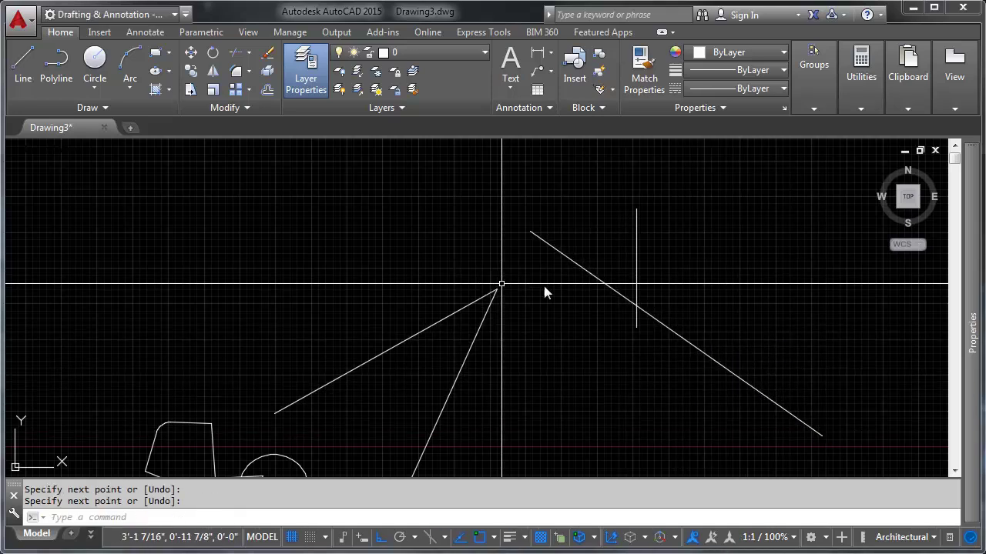
- Fillet the crossing lines with radius 0, keeping the slanted line's upper-left part and the vertical line's upper part
left_click(235, 72)
left_click(621, 293)
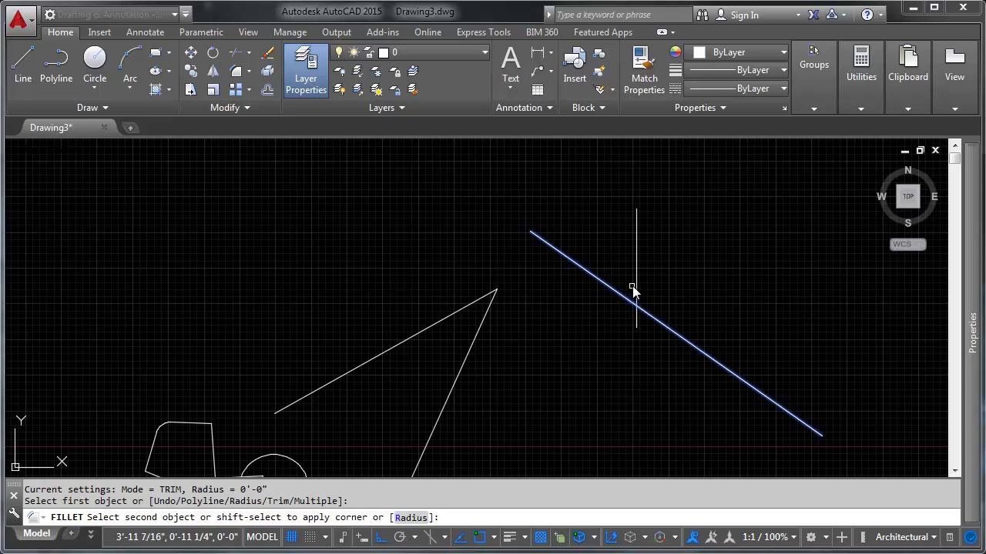
left_click(636, 288)
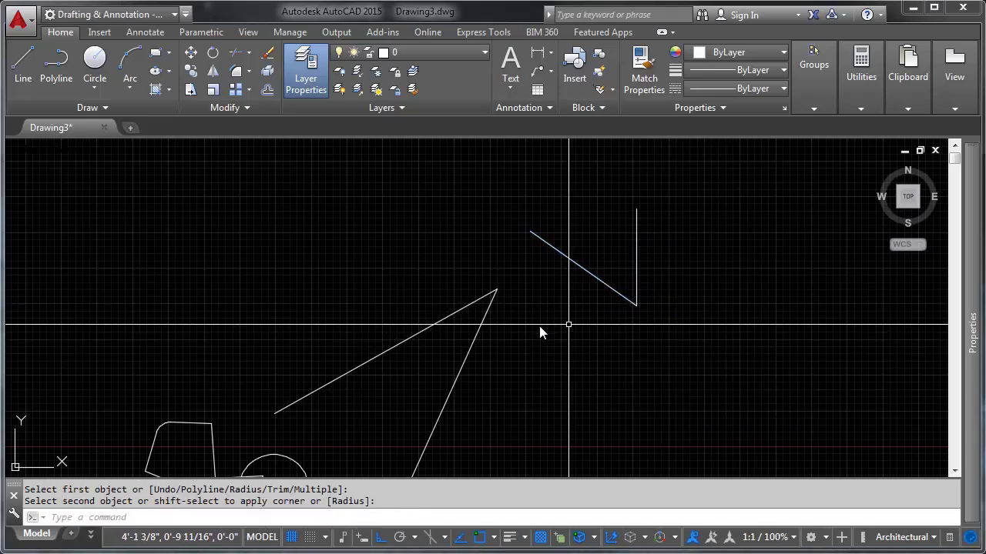
left_click(248, 72)
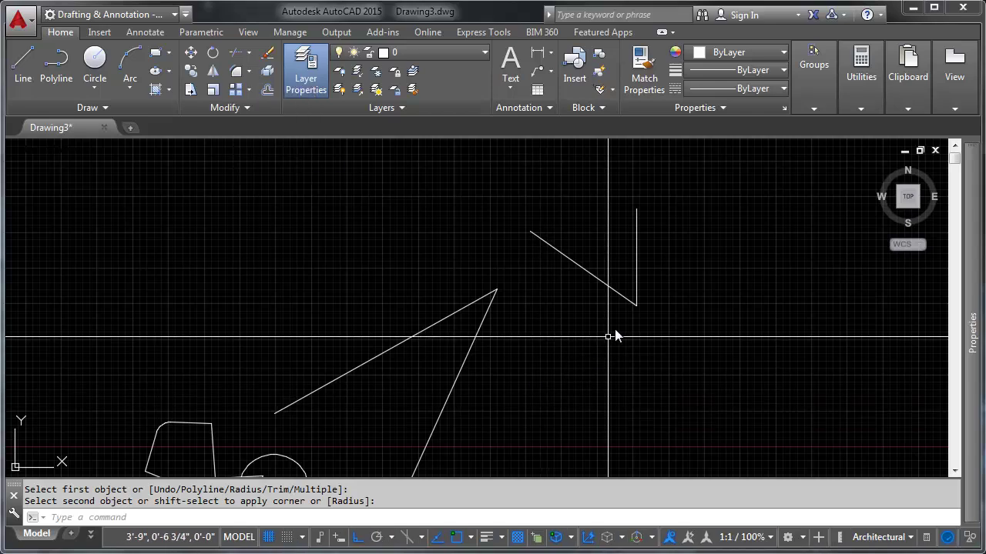
middle_click_drag(537, 326, 590, 326)
scroll(261, 219, "up", 3)
key("Escape")
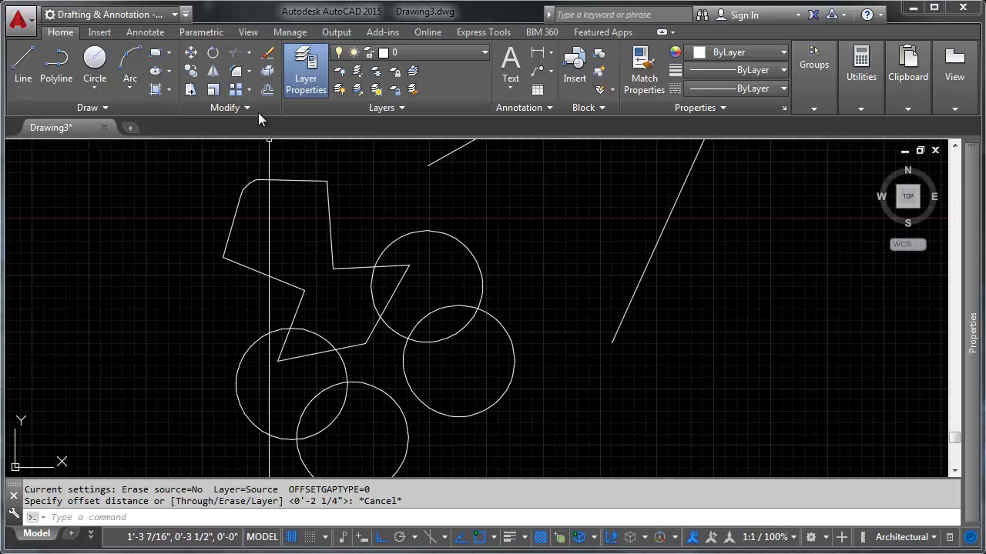
- Offset the circle at the outline's right tip outward by 2 inches, repeating from each new circle to add three concentric circles
left_click(267, 90)
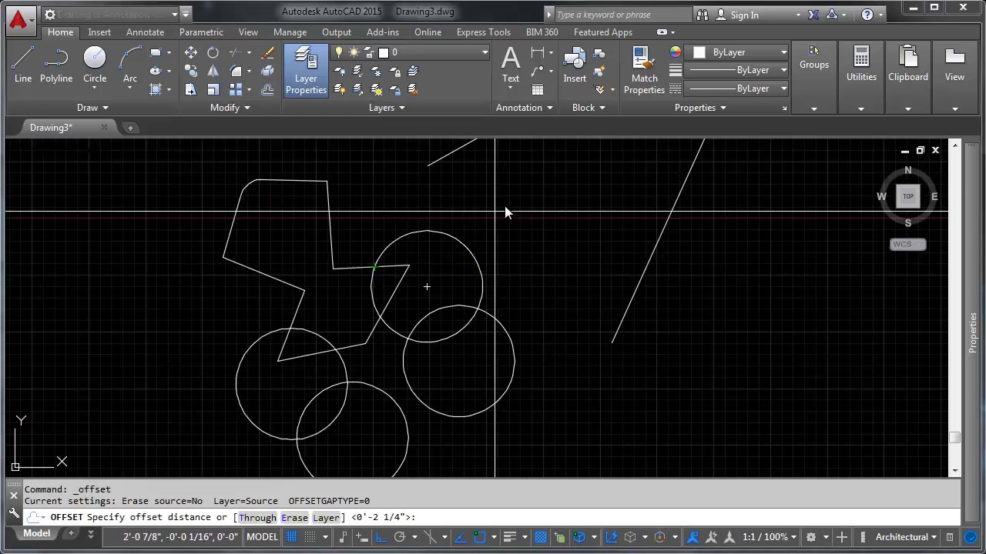
middle_click_drag(519, 218, 490, 294)
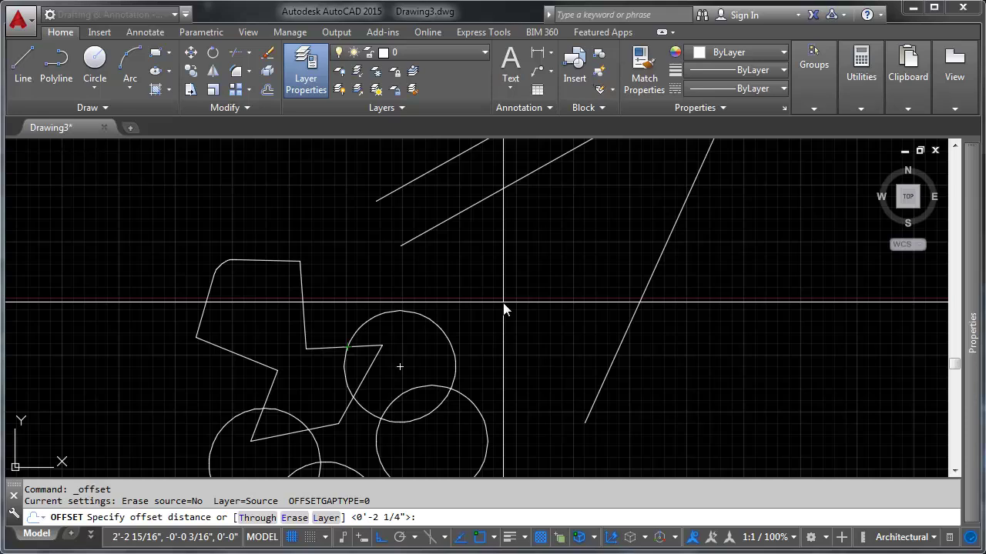
type("2")
key("Return")
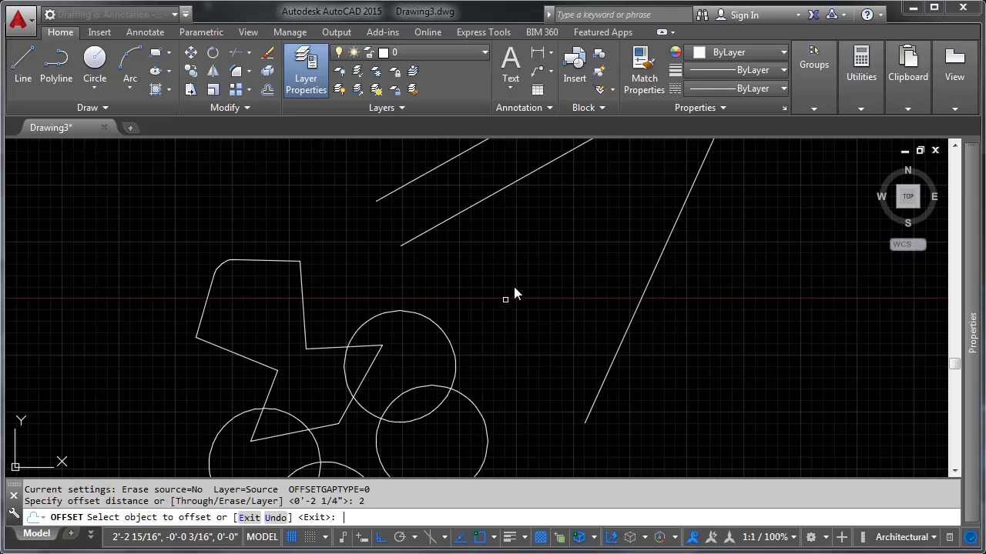
left_click(430, 322)
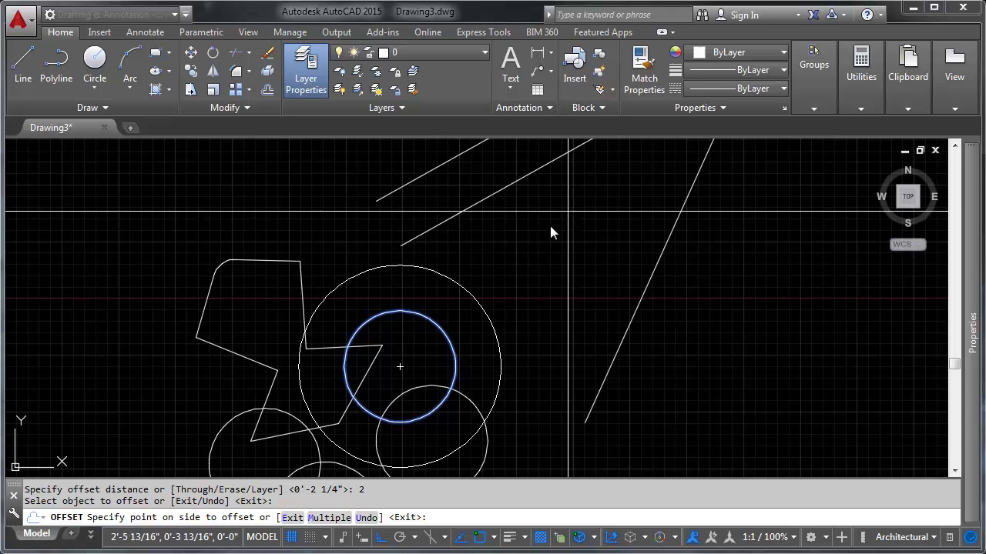
left_click(511, 276)
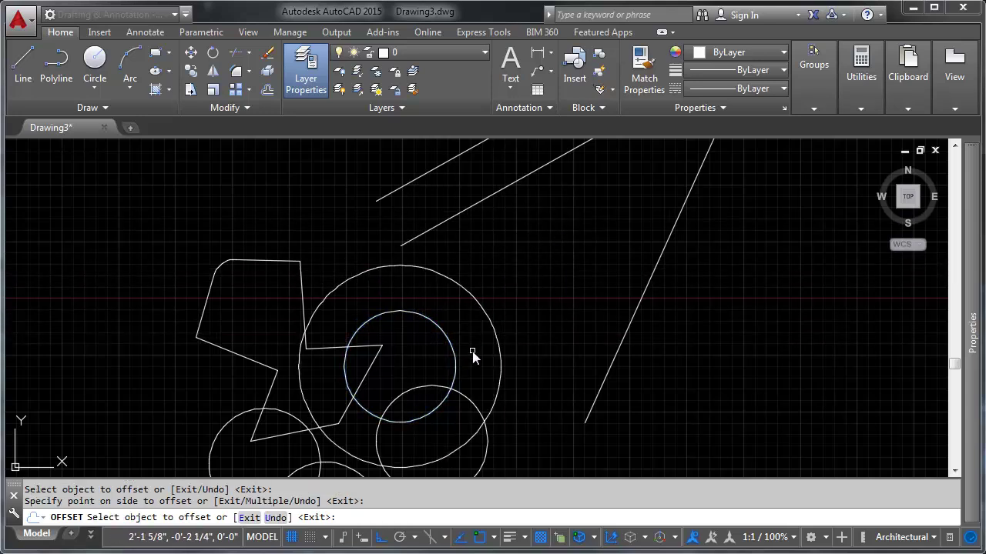
left_click(478, 303)
left_click(511, 297)
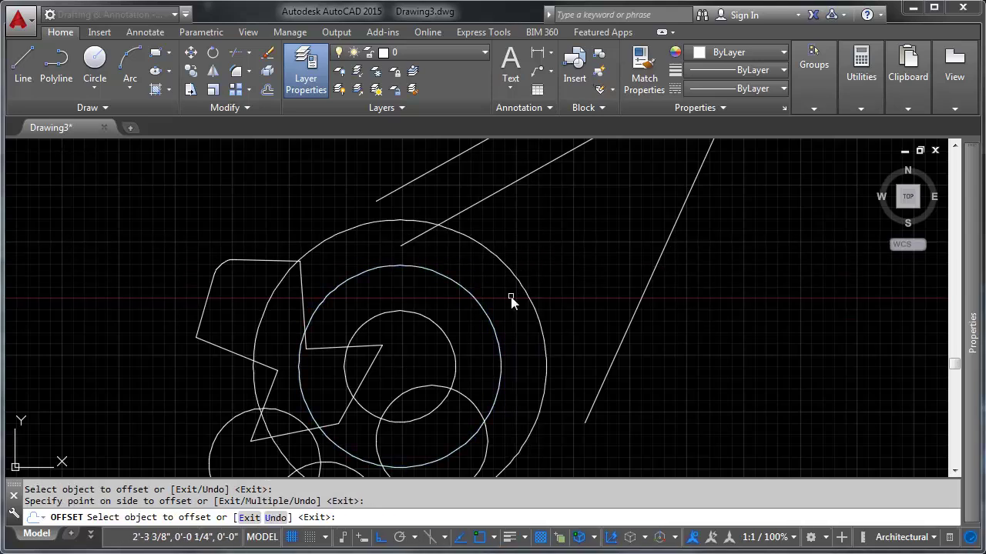
left_click(515, 275)
left_click(525, 292)
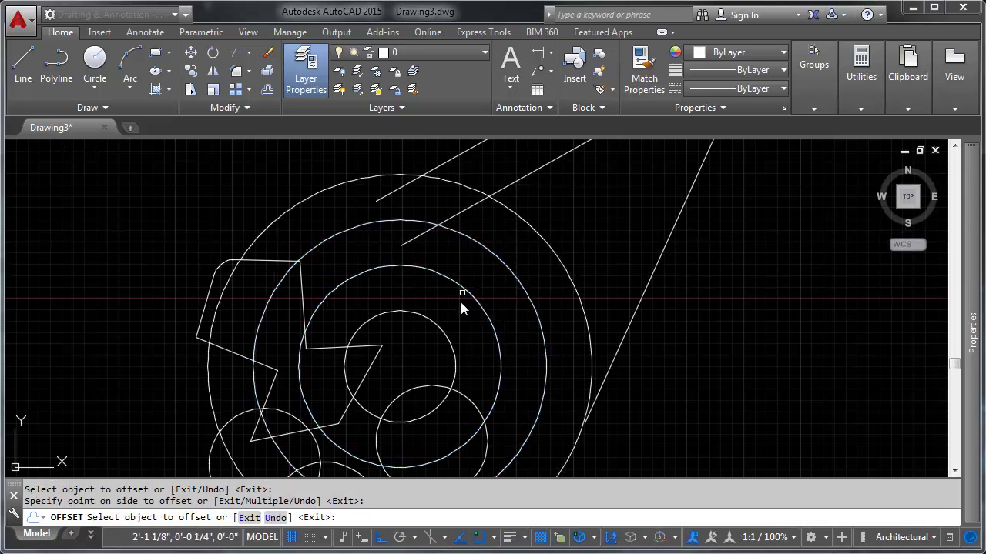
- Offset the steep slanted line to the right by 2 inches, repeating from each new line to add three parallel lines
scroll(460, 302, "down", 3)
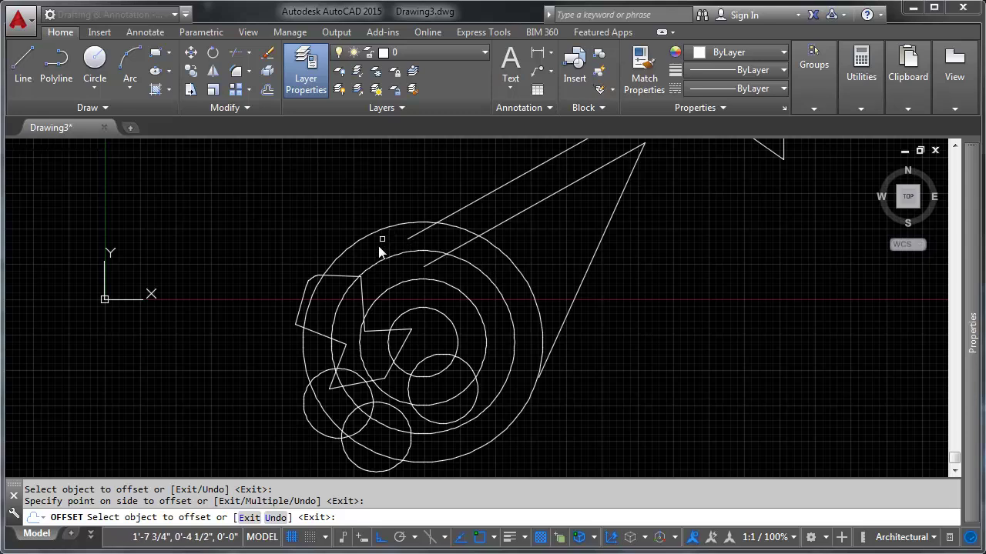
middle_click_drag(520, 207, 461, 280)
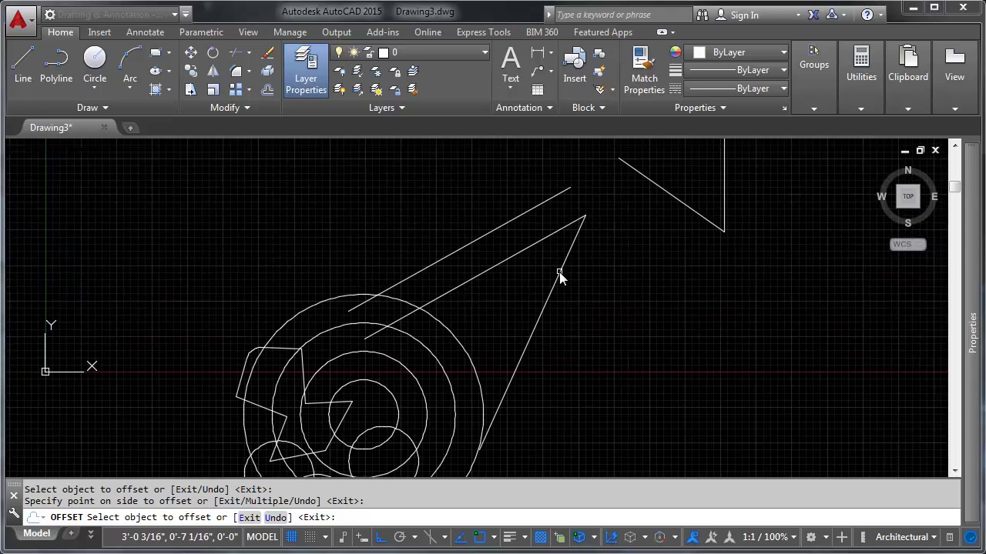
left_click(557, 275)
left_click(624, 295)
left_click(585, 280)
left_click(648, 314)
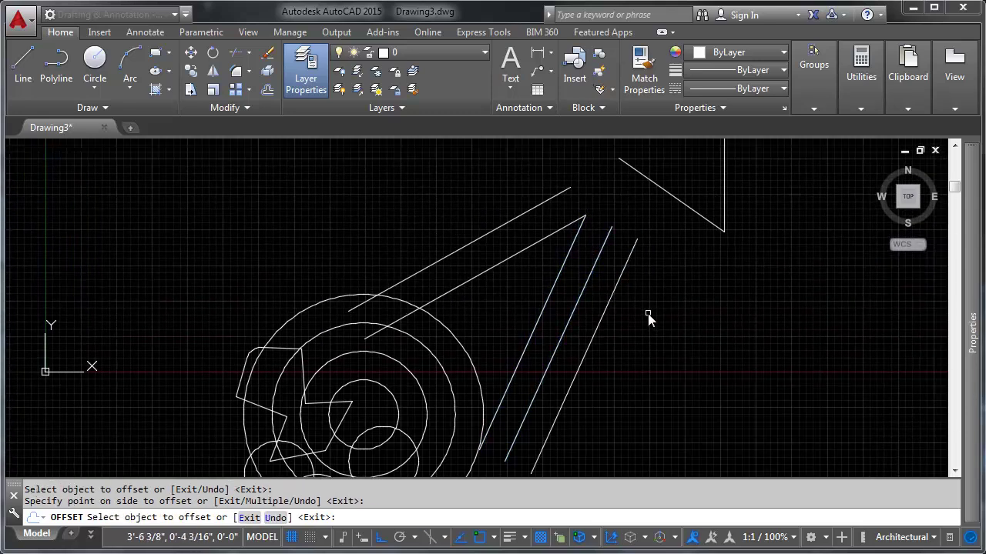
left_click(609, 292)
left_click(693, 318)
- Show the additional modify commands
scroll(510, 231, "up", 3)
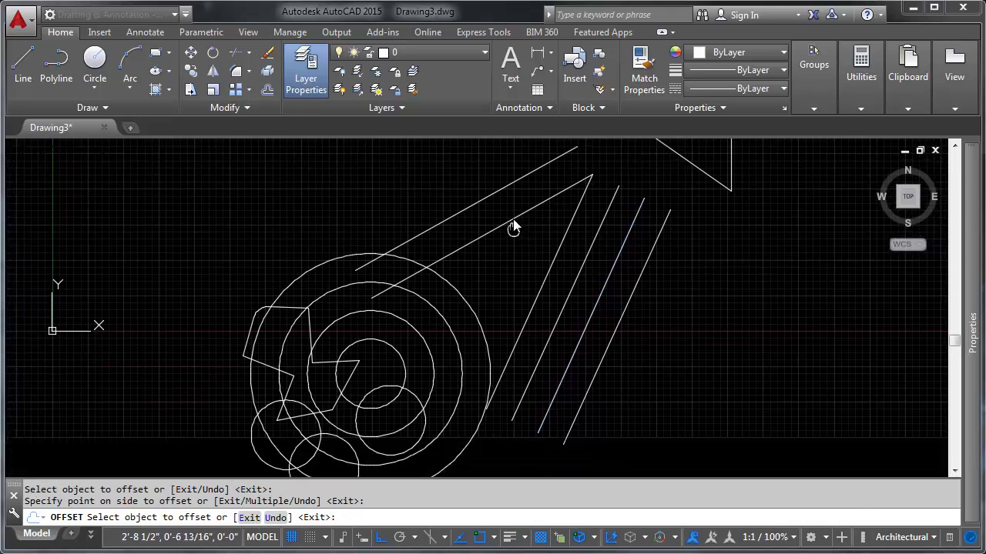
scroll(465, 229, "down", 3)
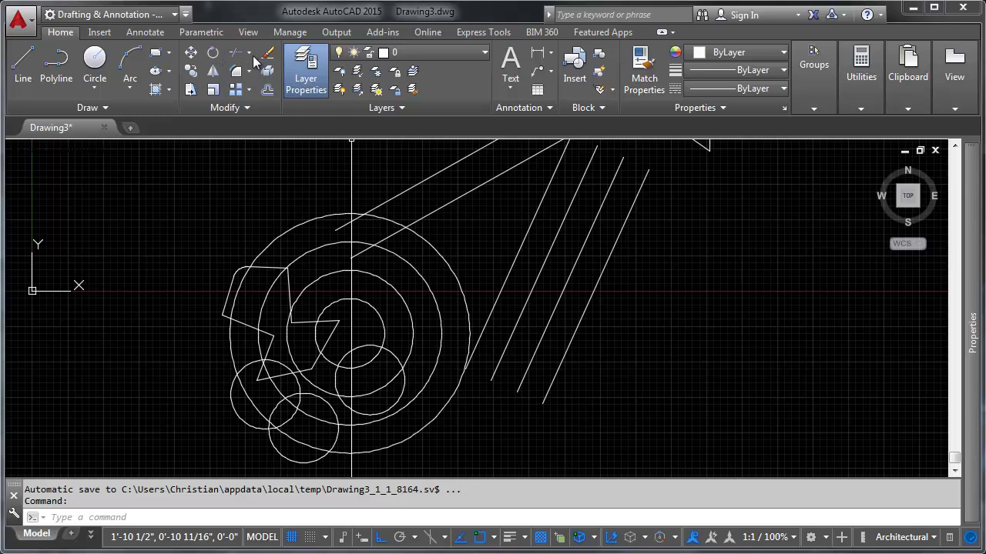
left_click(246, 108)
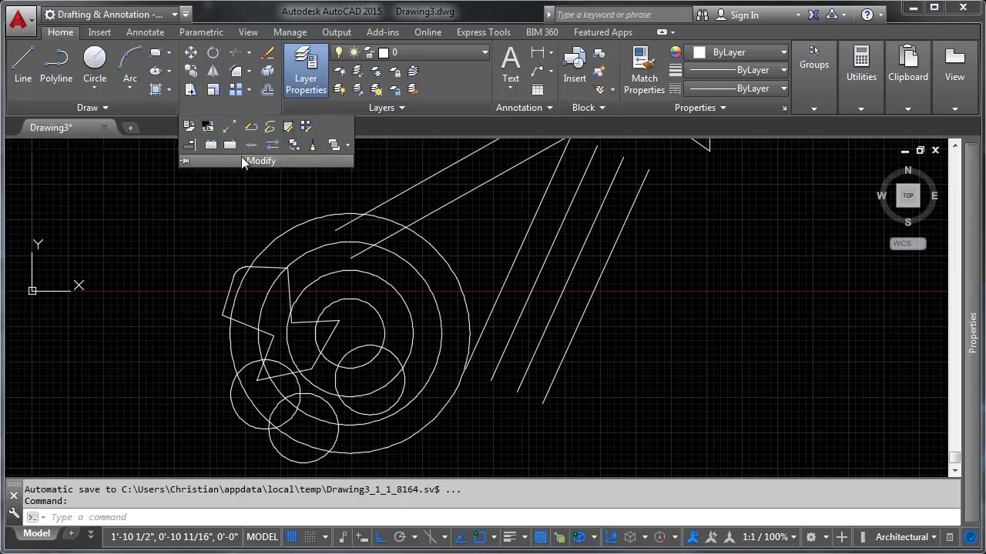